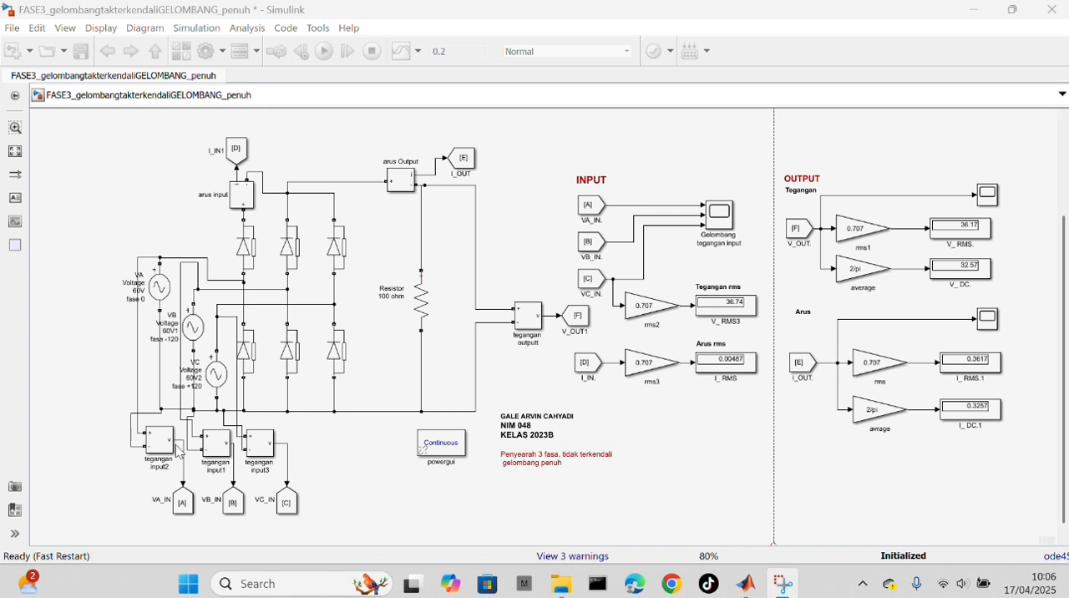
Step: Review the amplitude, phase and frequency parameters of the three AC voltage sources VA, VB and VC
double_click(160, 288)
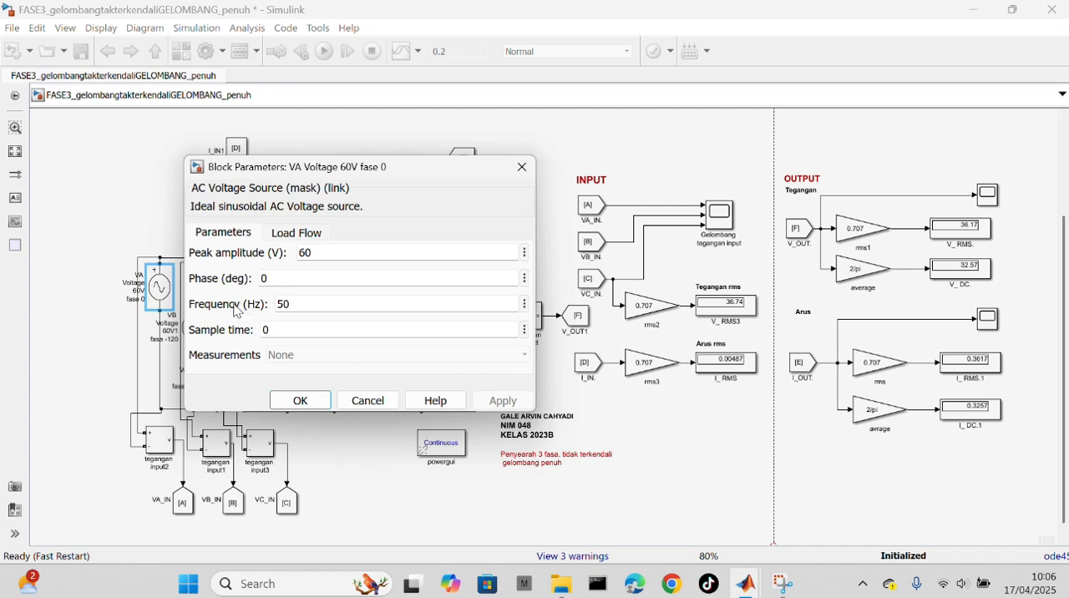
left_click(522, 167)
left_click(193, 329)
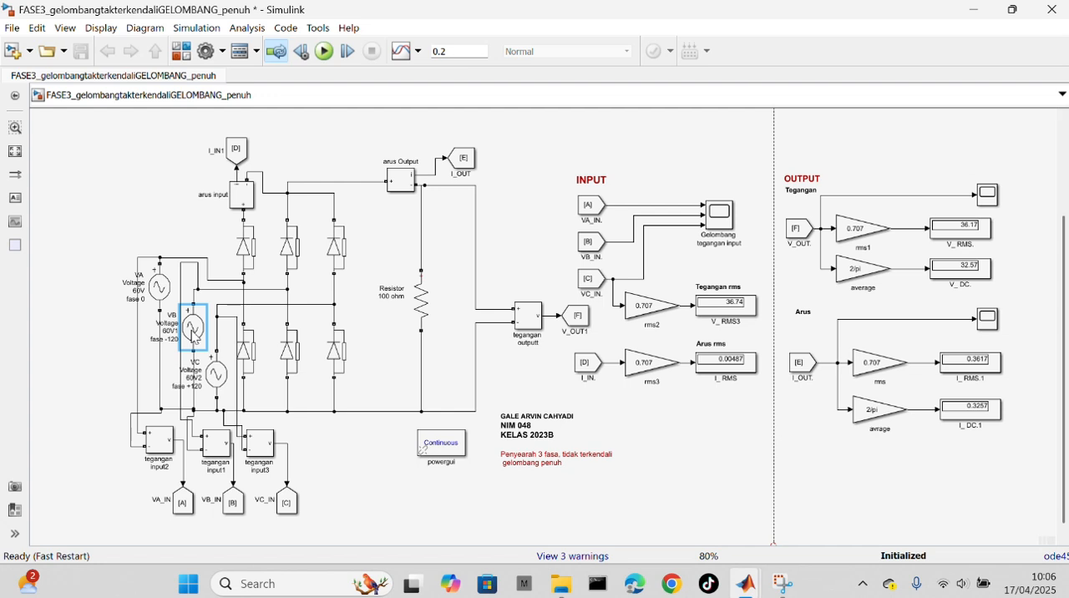
double_click(194, 334)
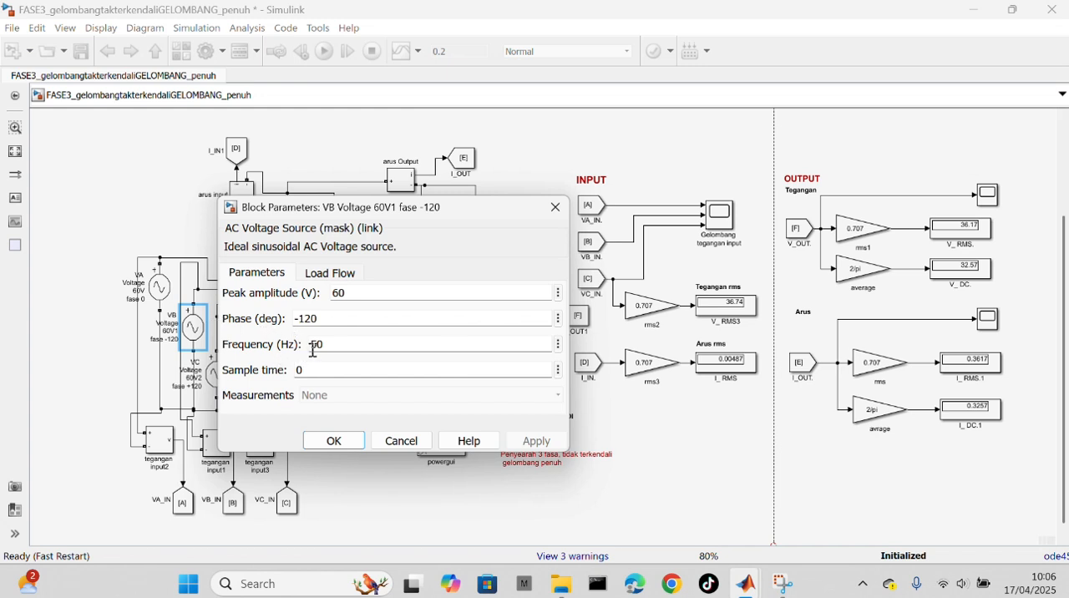
left_click(569, 215)
left_click(216, 378)
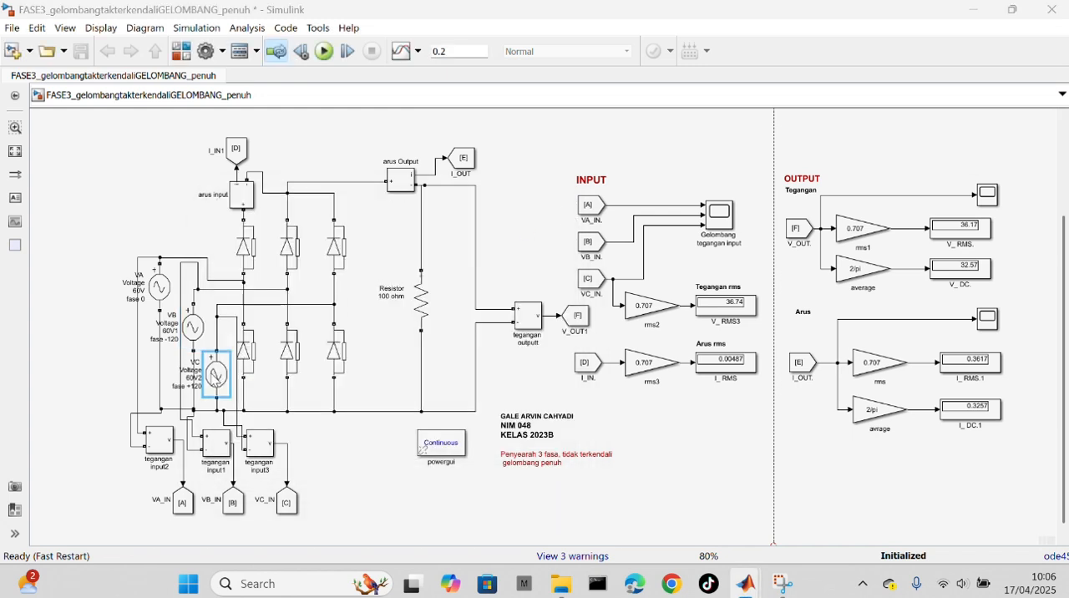
double_click(217, 378)
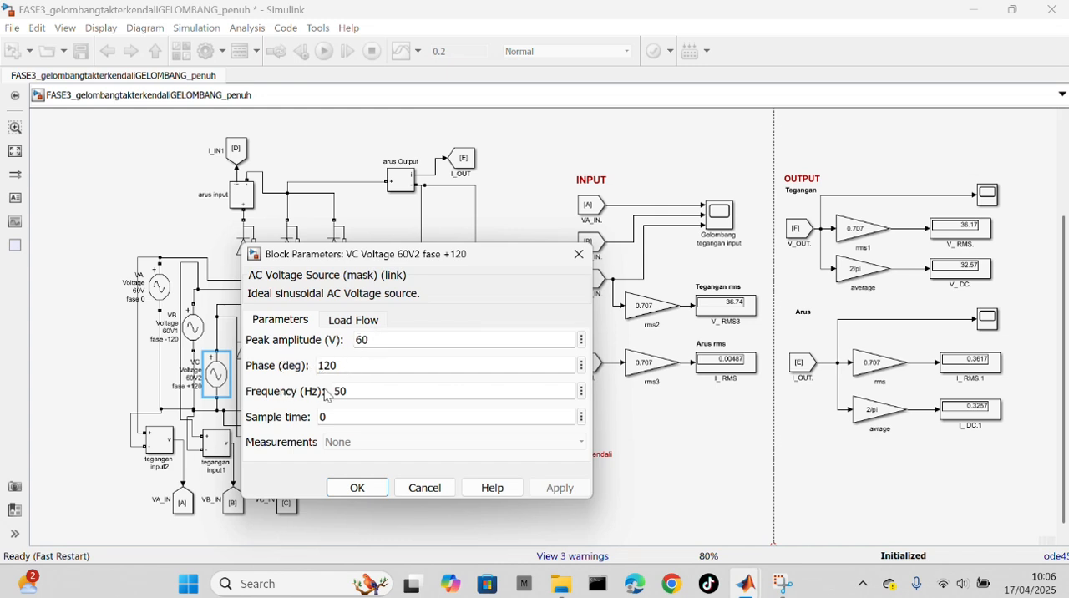
left_click(578, 255)
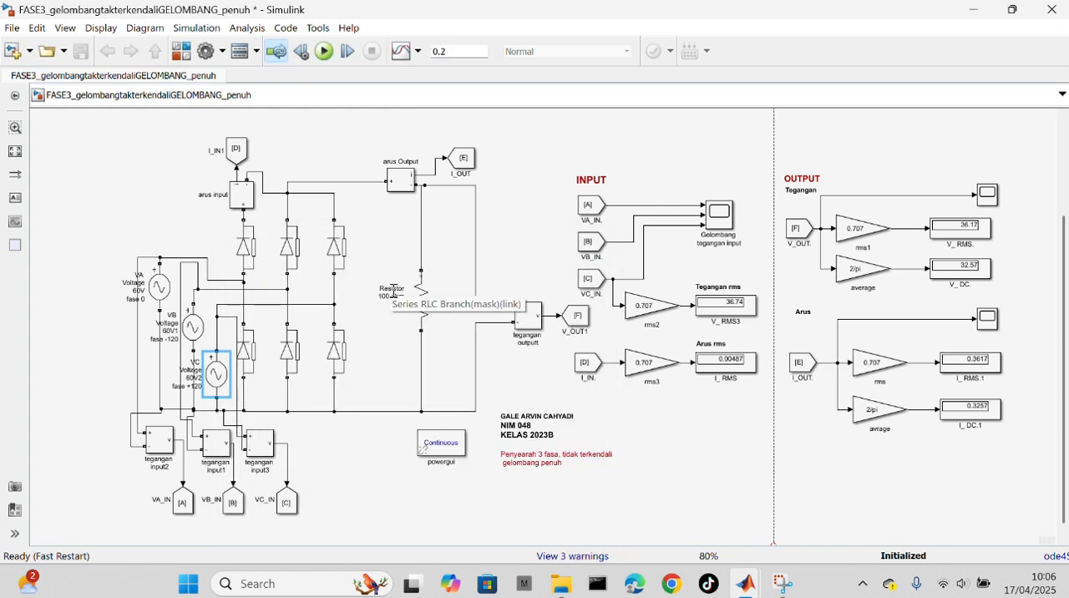
Step: Check the branch type and resistance of the load resistor, and run the simulation of the rectifier
double_click(422, 303)
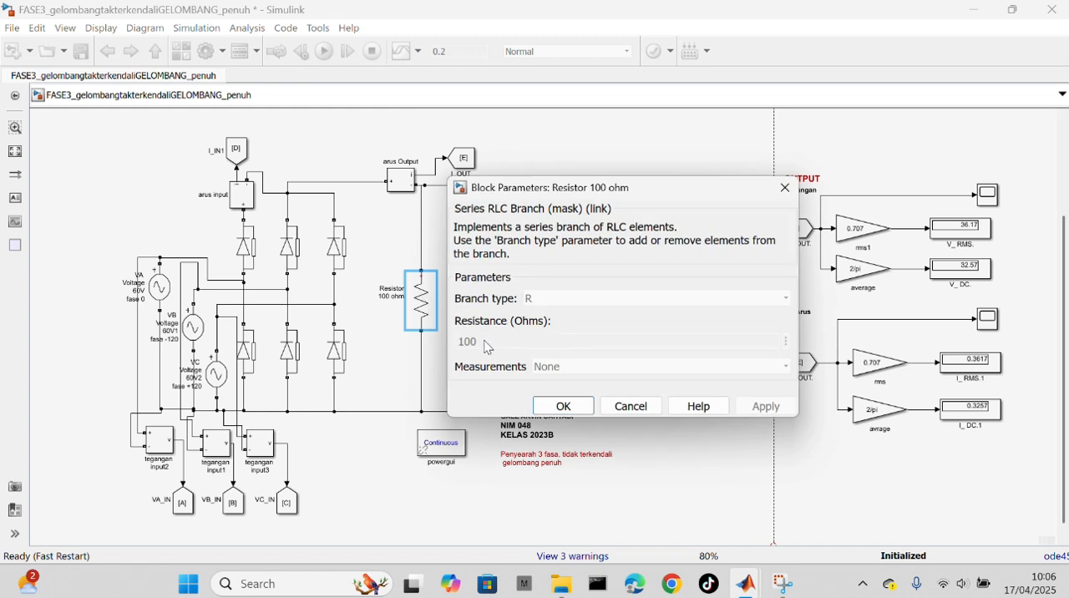
left_click(785, 188)
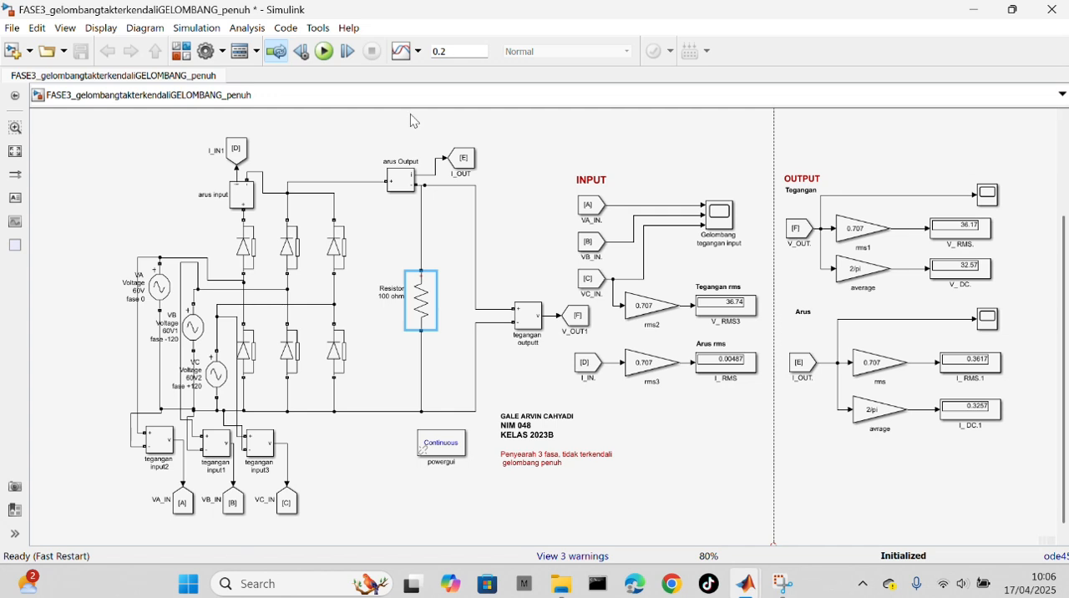
left_click(318, 58)
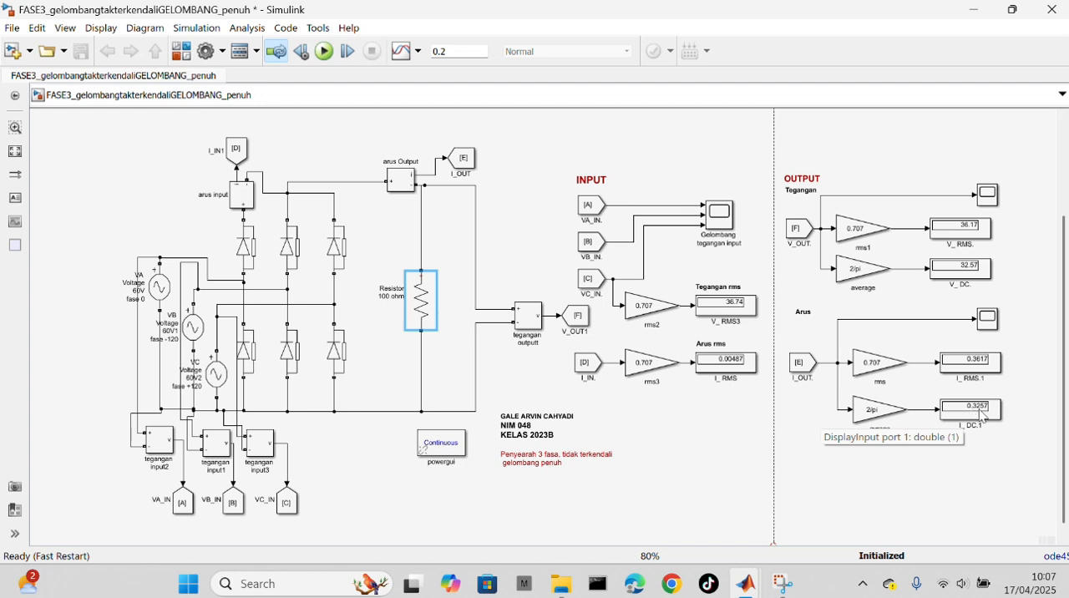
Step: View the three-phase input voltage waveforms and the output voltage waveform for the purely resistive load
left_click(732, 239)
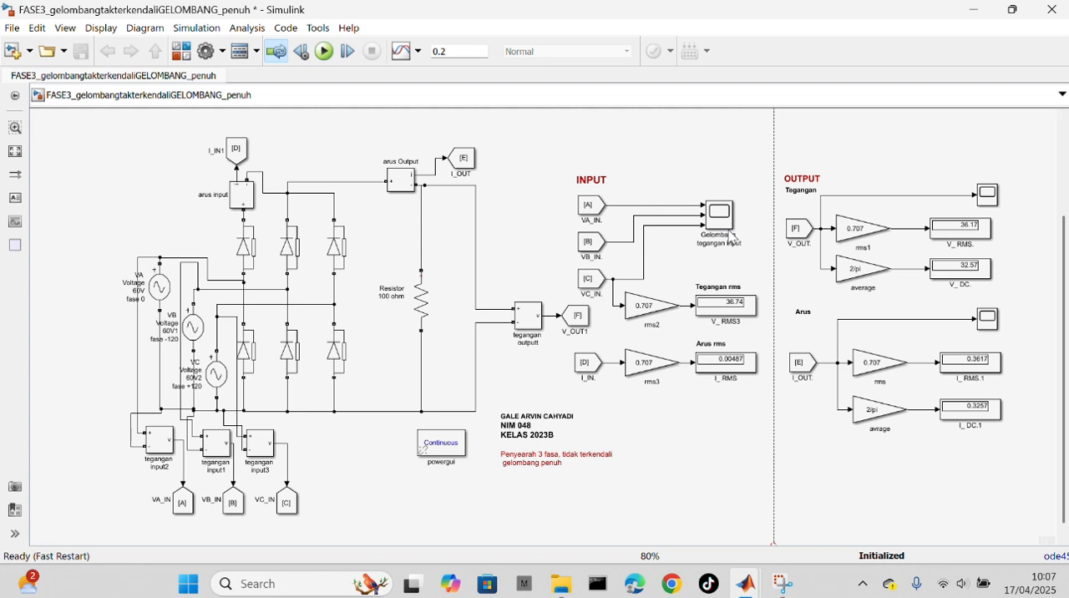
double_click(719, 216)
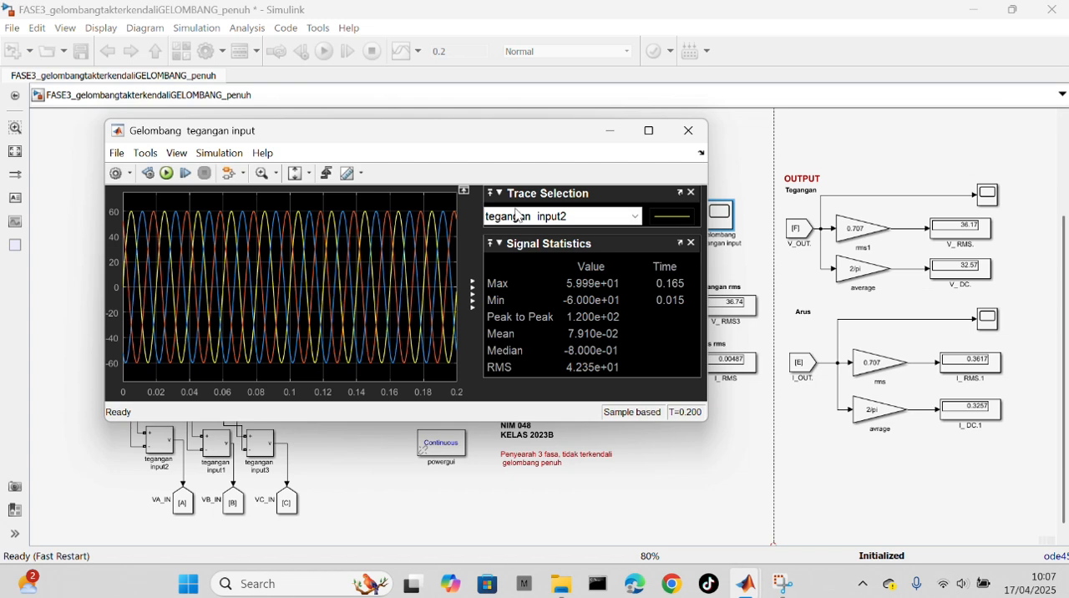
left_click(688, 130)
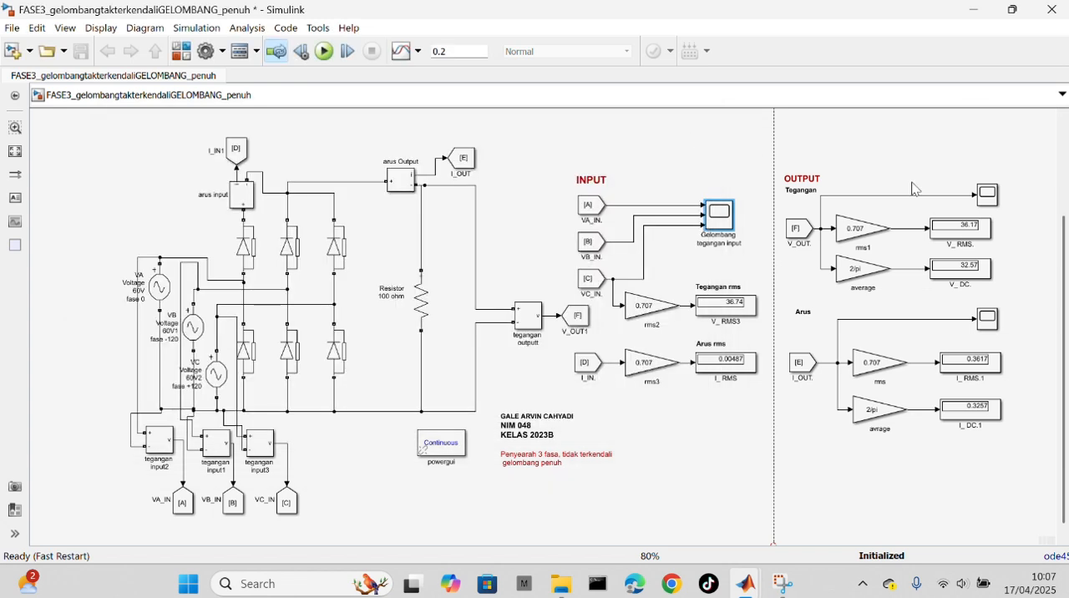
double_click(990, 195)
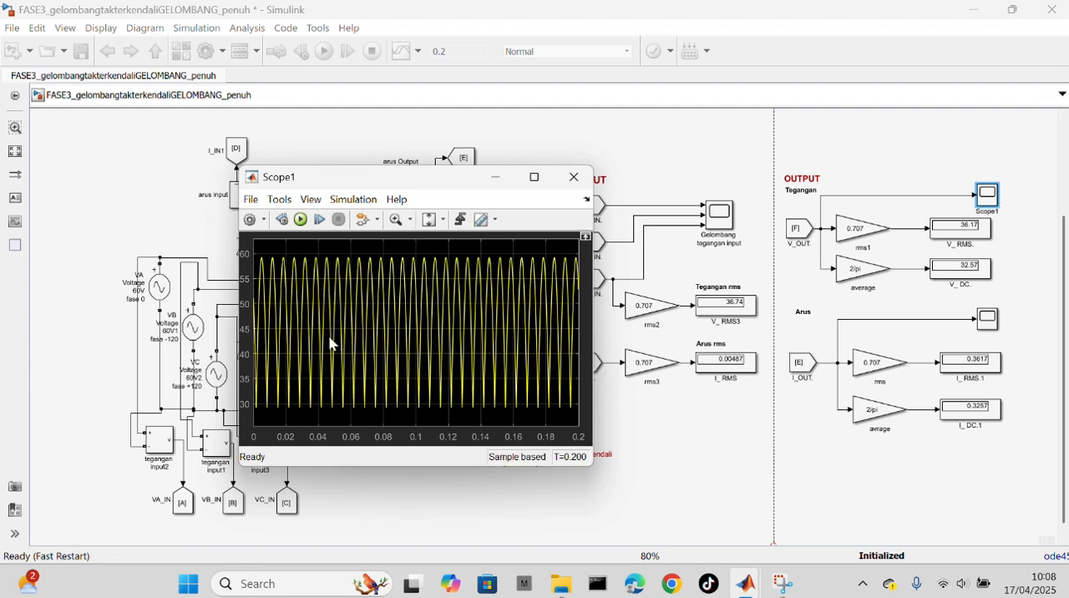
left_click(575, 177)
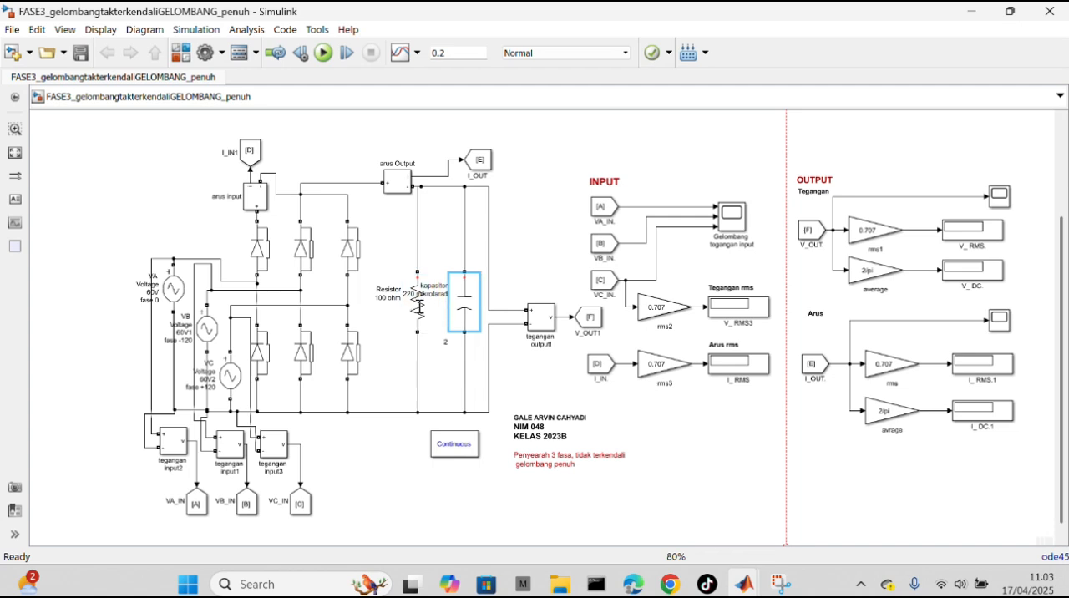
Step: Check the capacitance of the capacitor in parallel with the resistor, and run the simulation with the RC load
double_click(462, 314)
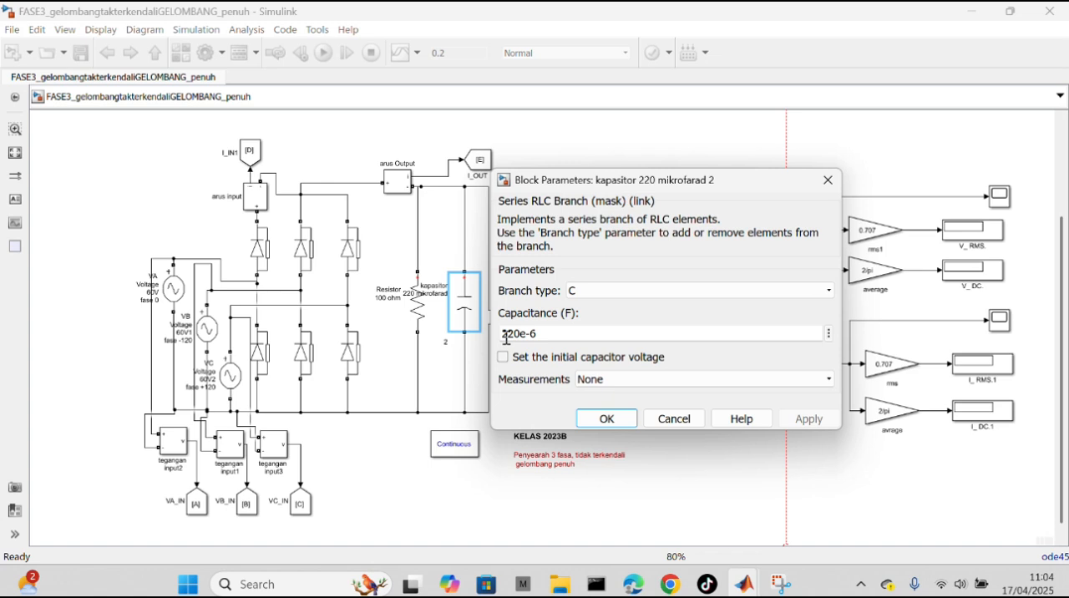
left_click(614, 421)
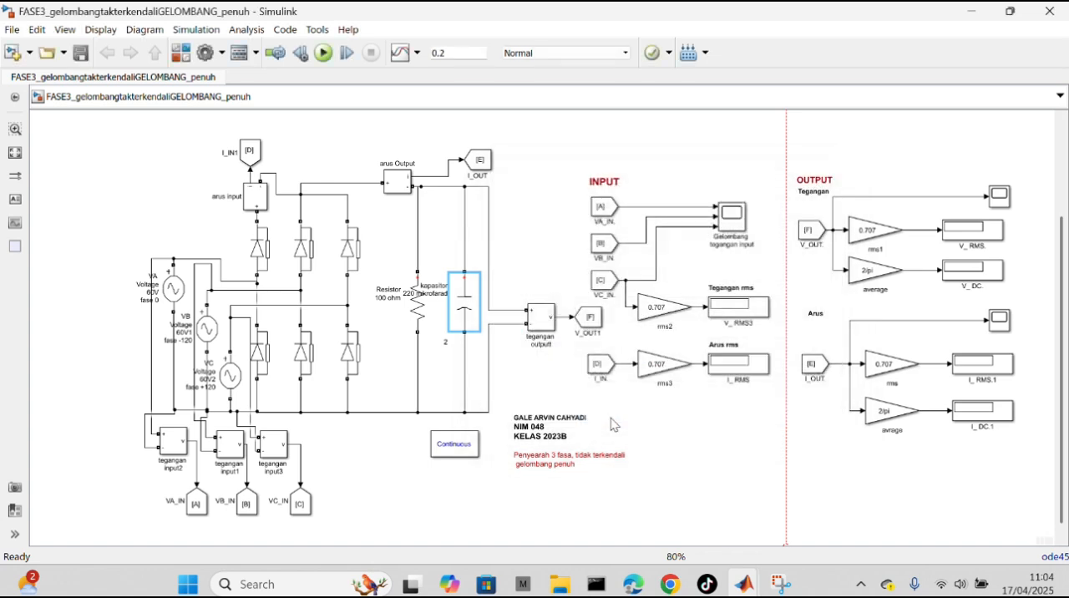
left_click(325, 60)
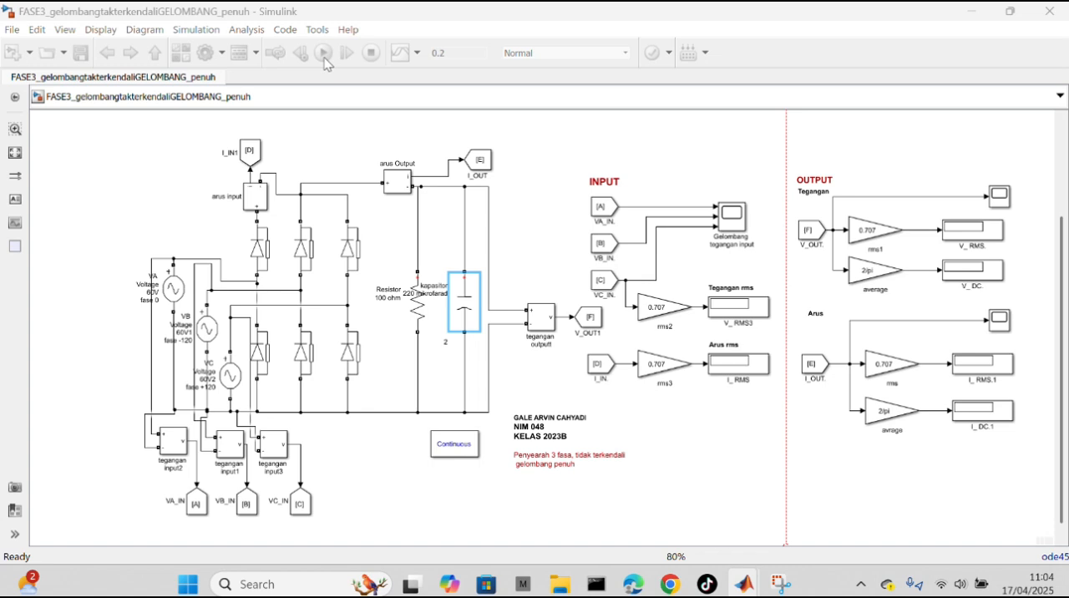
left_click(324, 55)
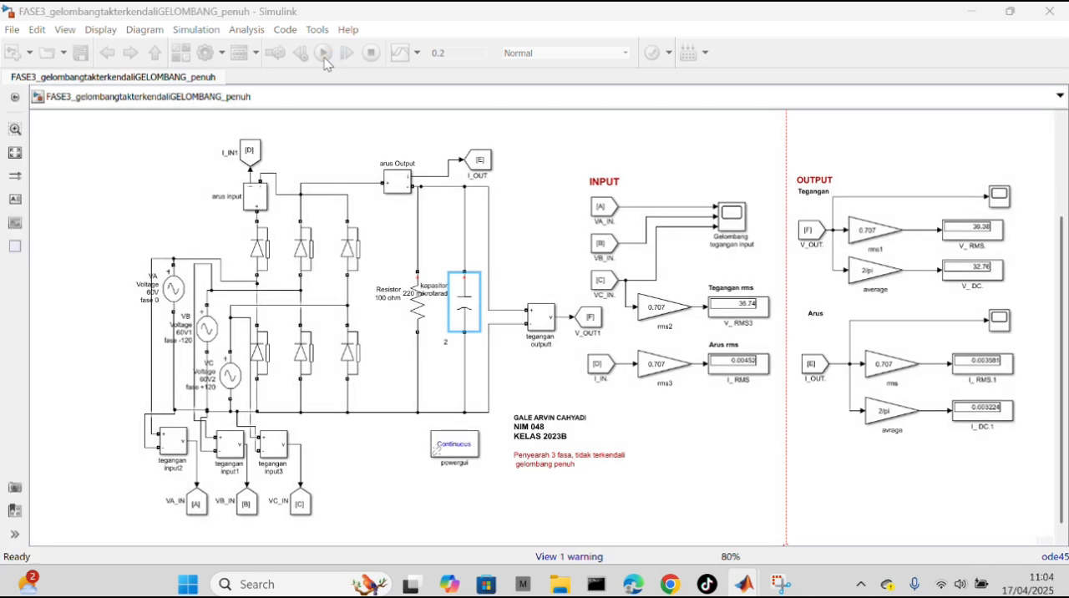
Step: Open the input voltage scope of the RC-load circuit and close it again
left_click(597, 189)
left_click(740, 227)
left_click(739, 226)
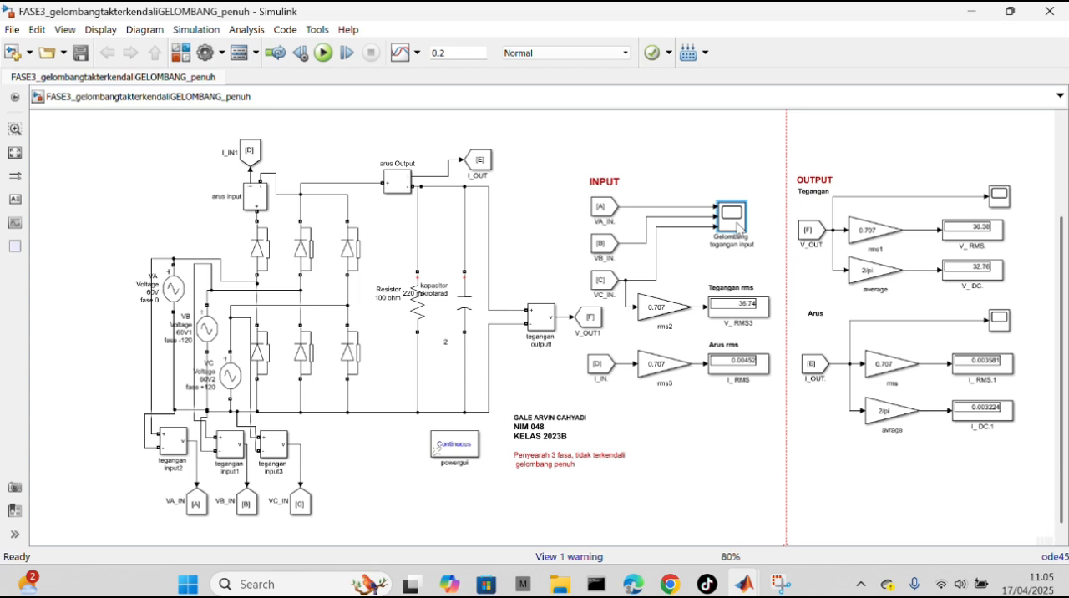
double_click(737, 223)
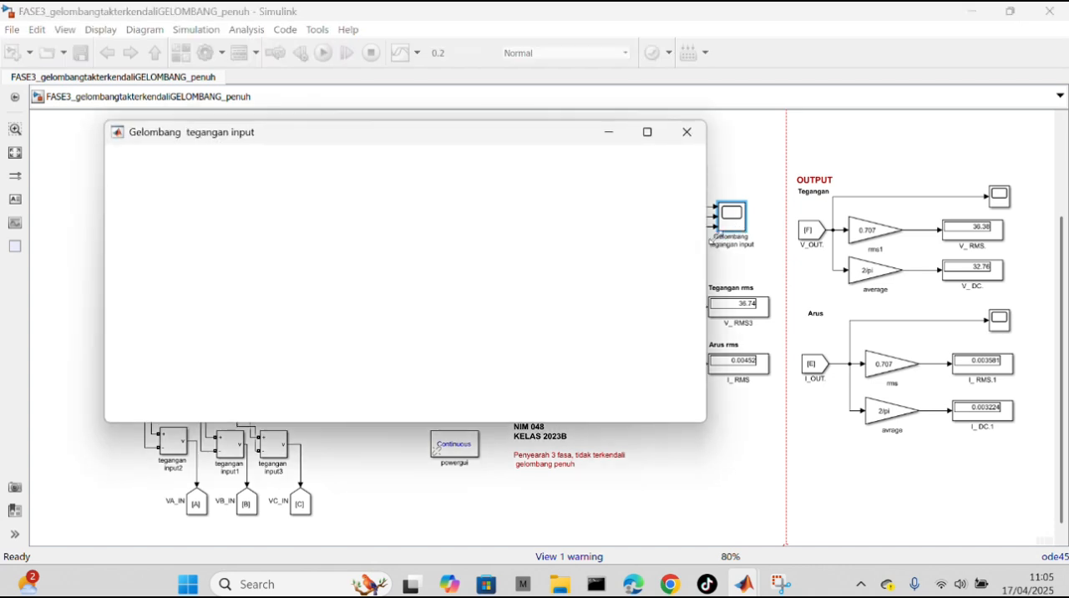
left_click(686, 131)
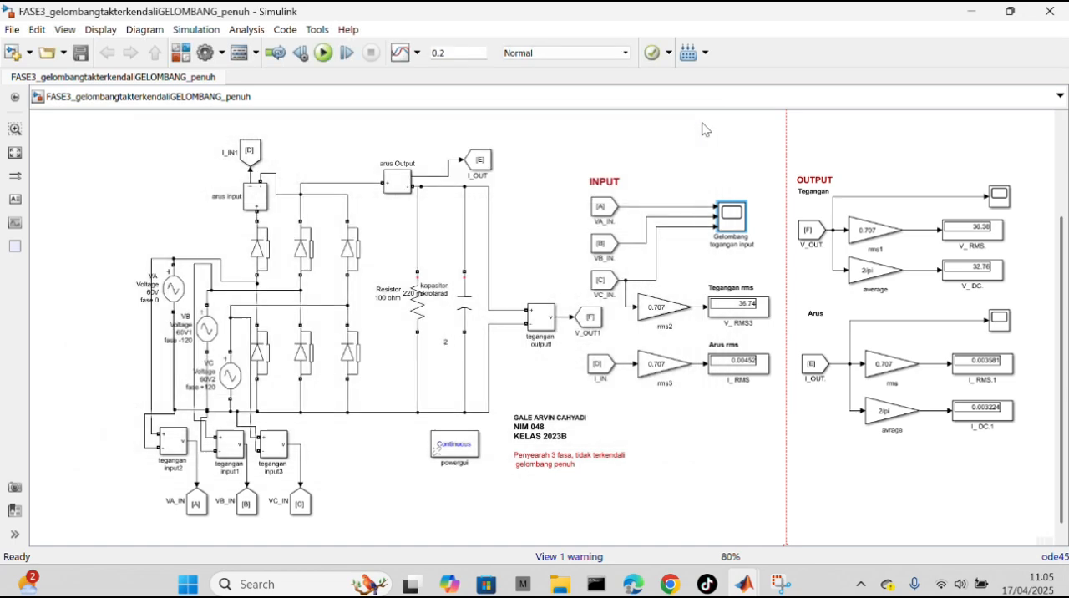
Step: View the output voltage and output current waveforms of the RC-load circuit in their scopes
left_click(1005, 198)
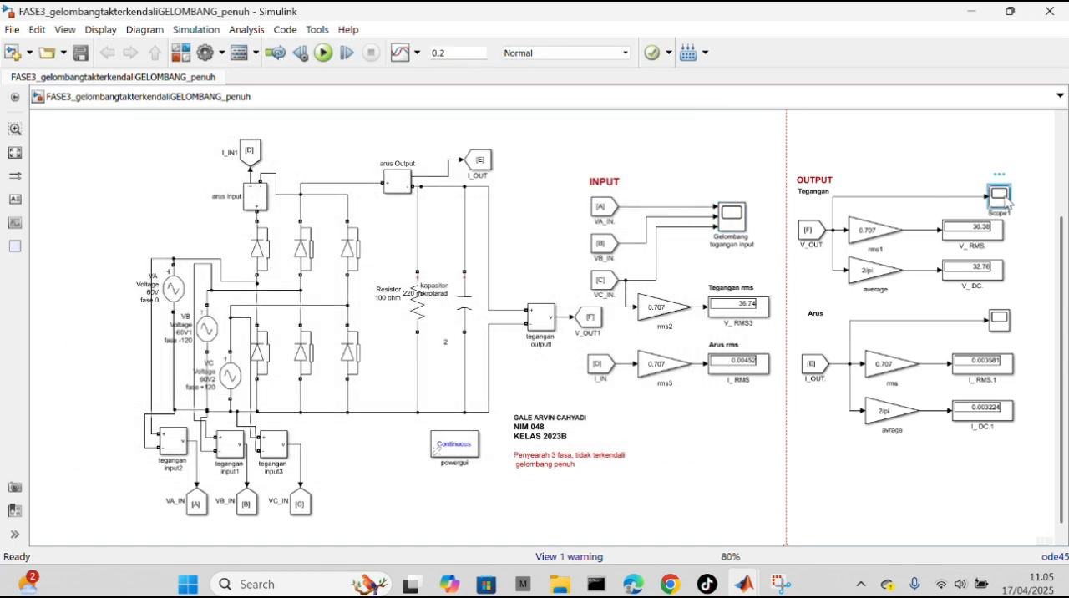
double_click(1005, 199)
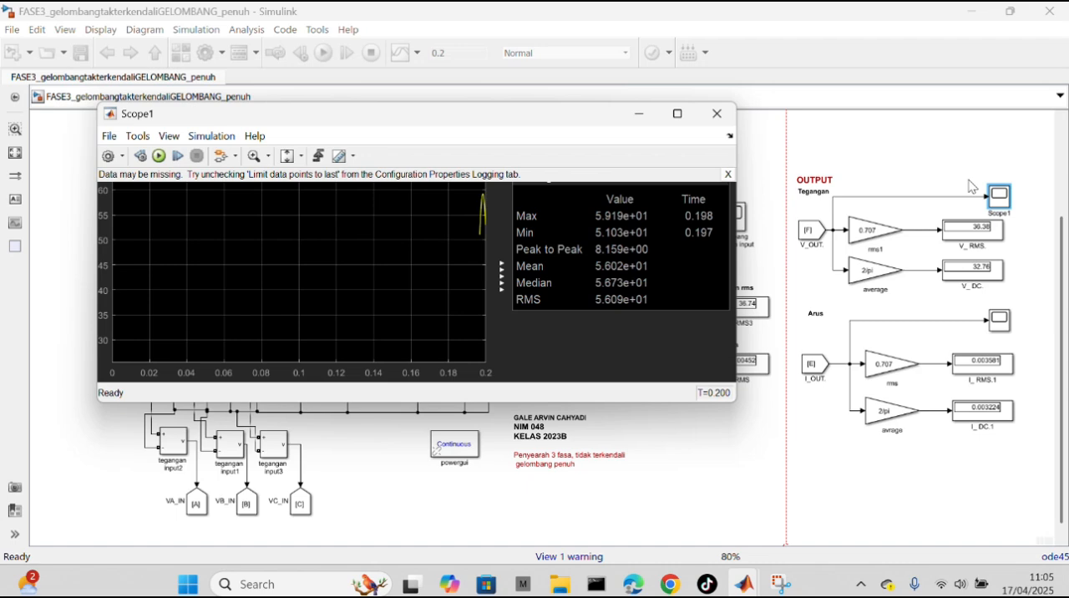
left_click(715, 117)
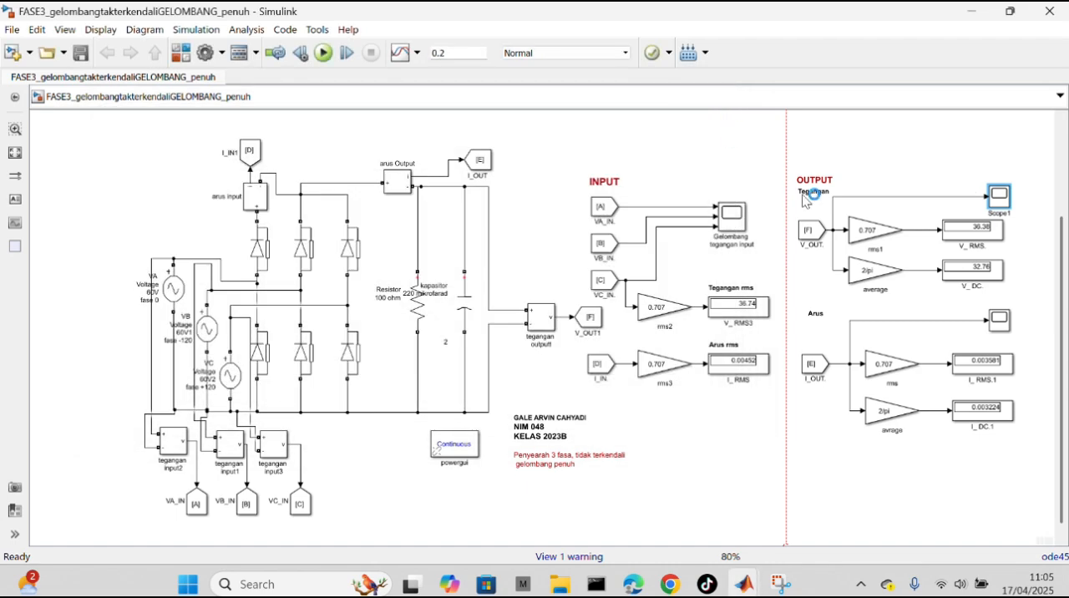
left_click(999, 325)
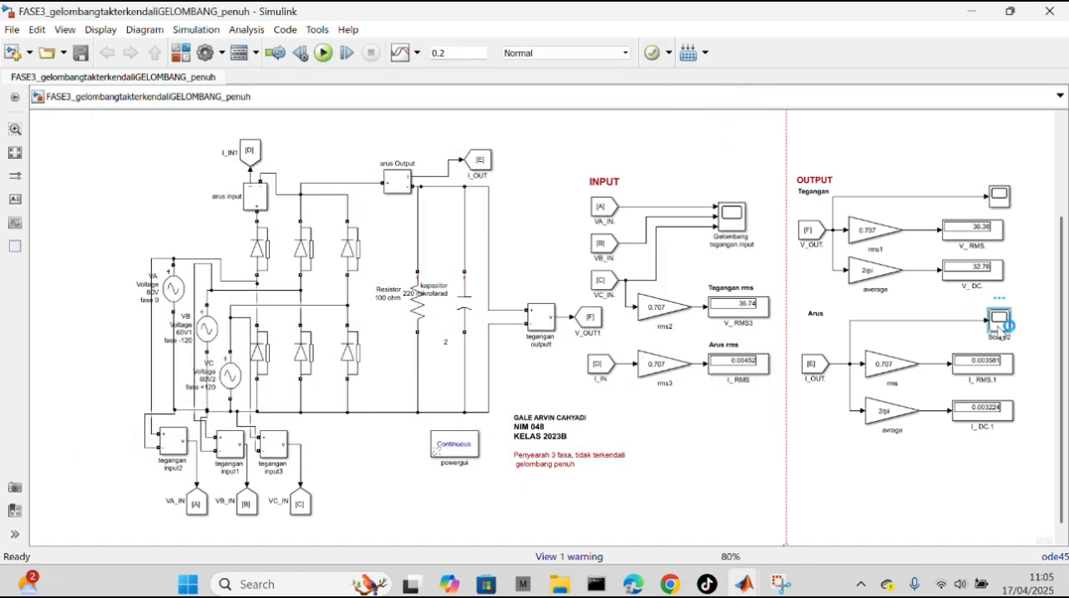
double_click(999, 326)
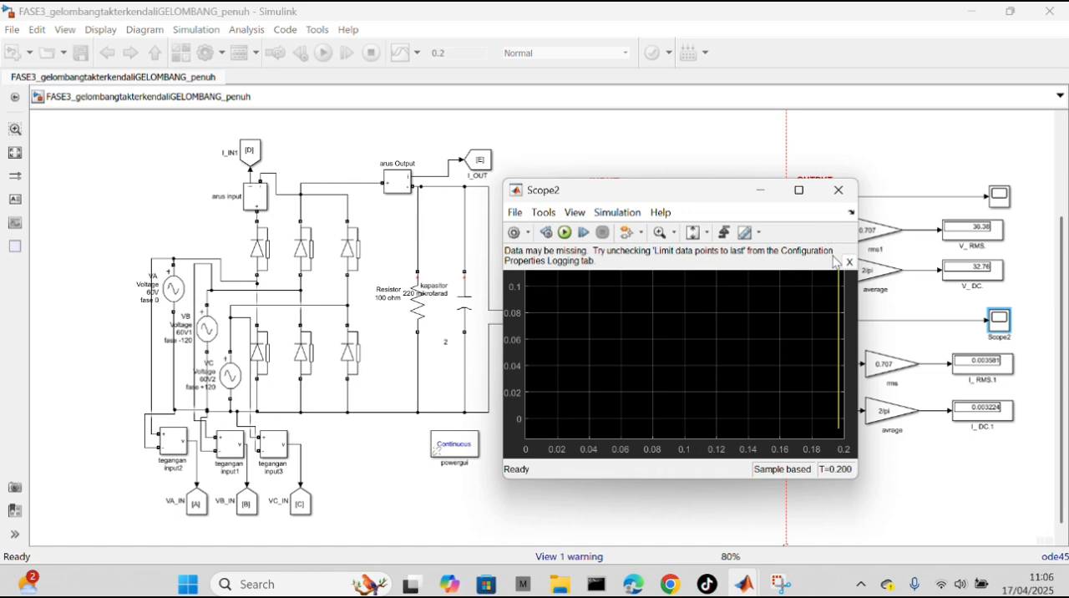
left_click(838, 189)
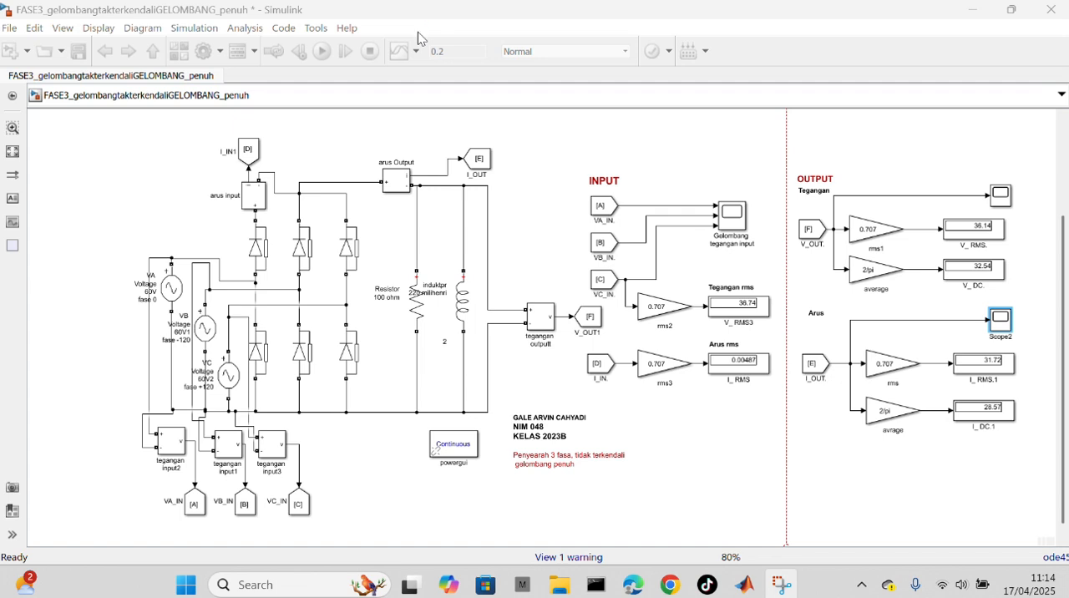
Step: Check the inductance of the inductor in parallel with the resistor, and run the simulation with the RL load
left_click(461, 299)
double_click(467, 323)
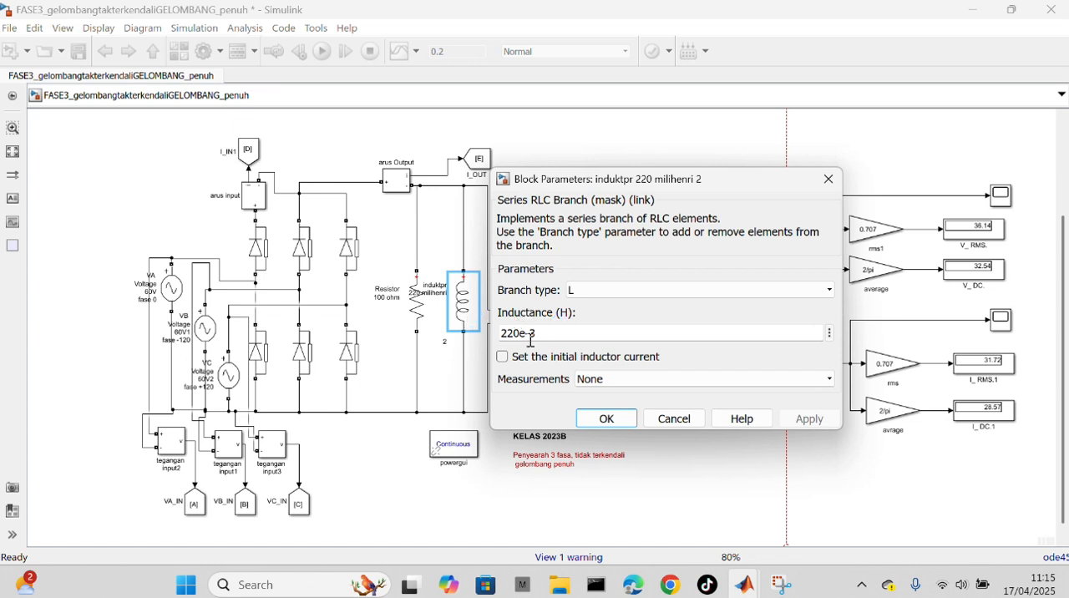
left_click(604, 419)
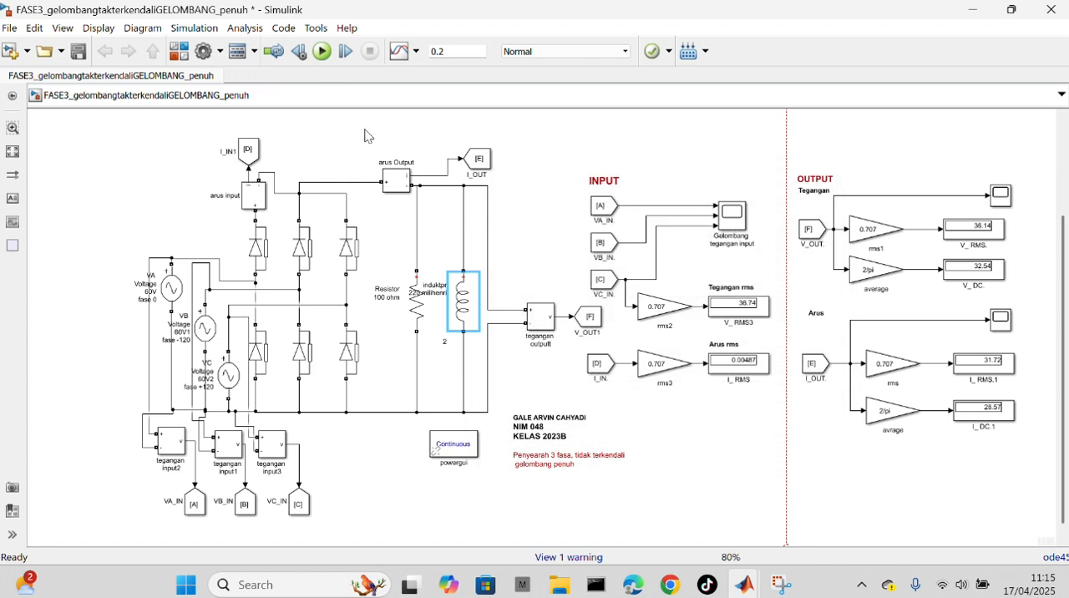
left_click(322, 52)
Step: View the three-phase input voltage waveforms of the RL-load circuit in the input scope
left_click(735, 219)
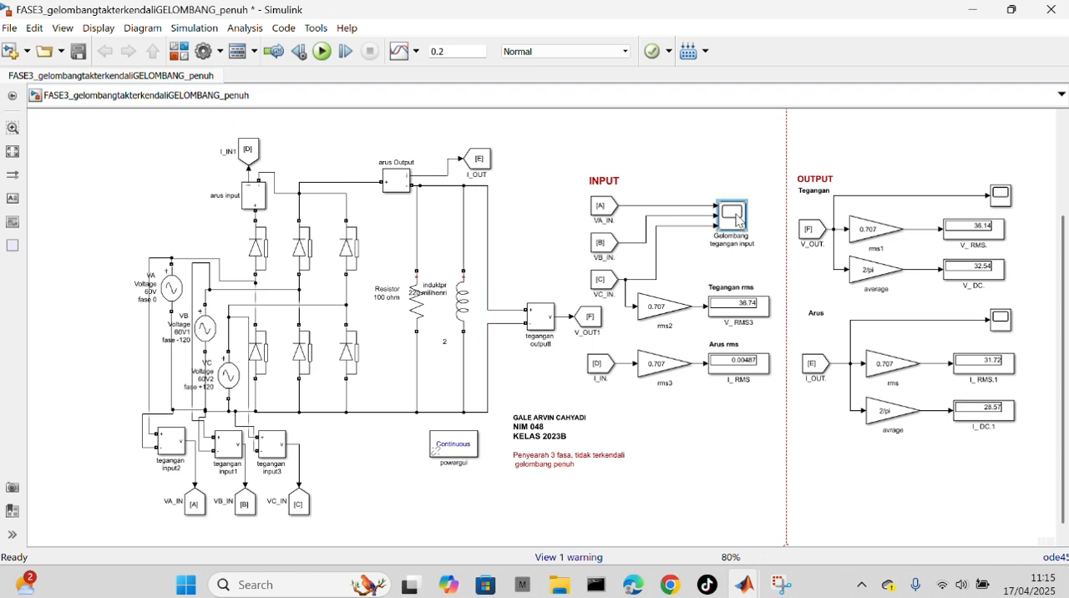
double_click(736, 219)
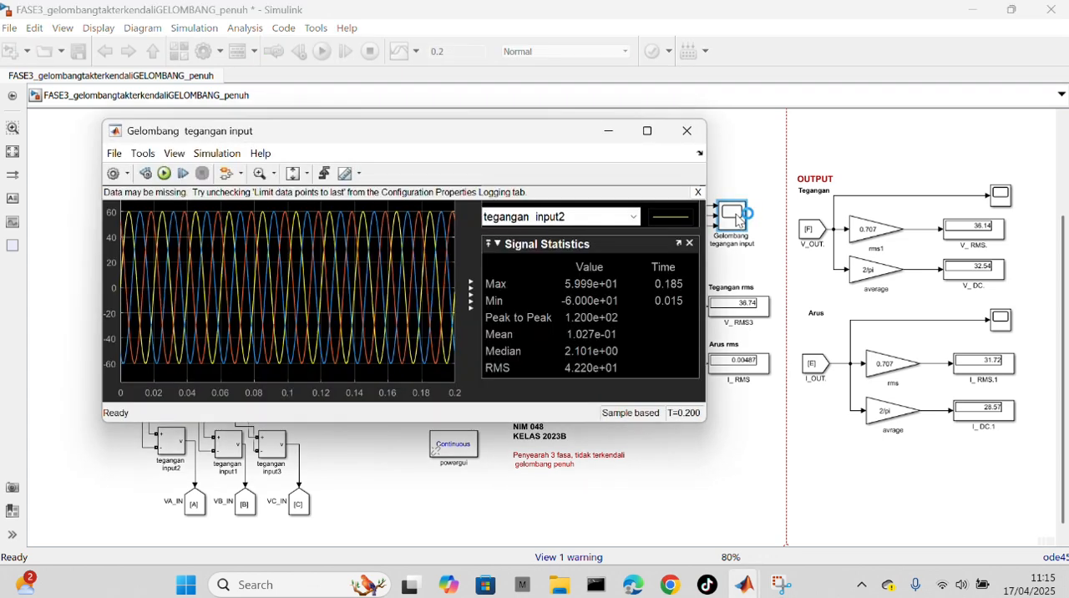
left_click(689, 133)
Step: View the output voltage and output current waveforms of the RL-load circuit in their scopes
left_click(1002, 197)
double_click(1001, 197)
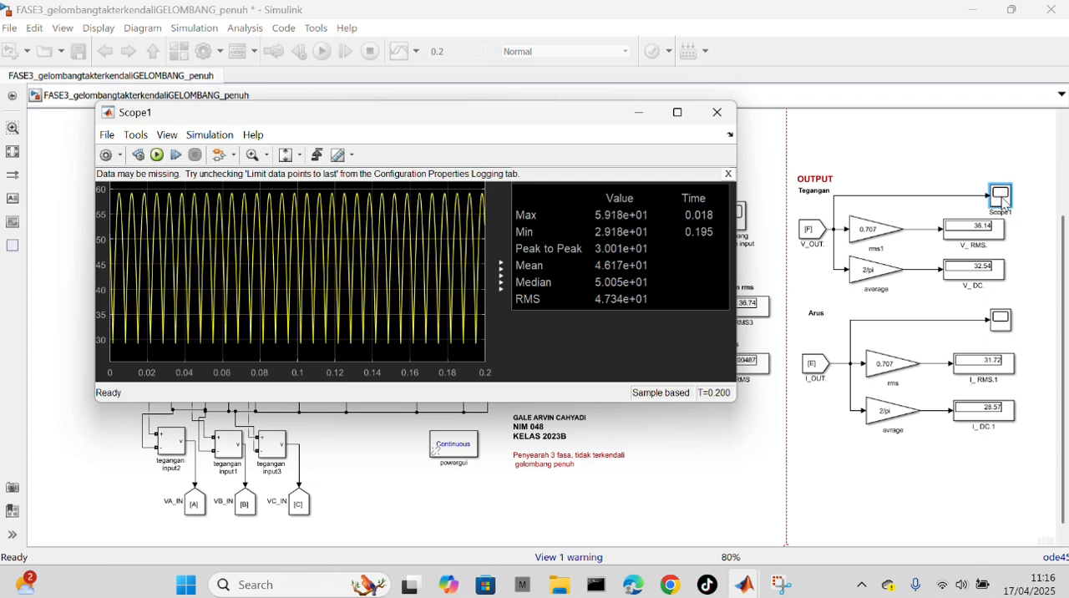
left_click(714, 112)
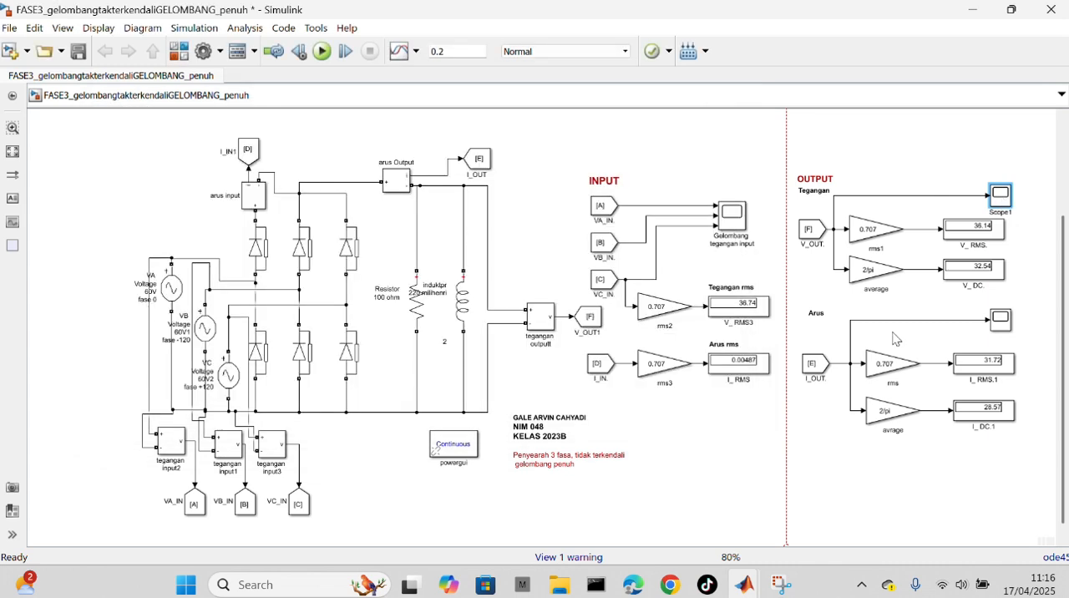
double_click(1001, 320)
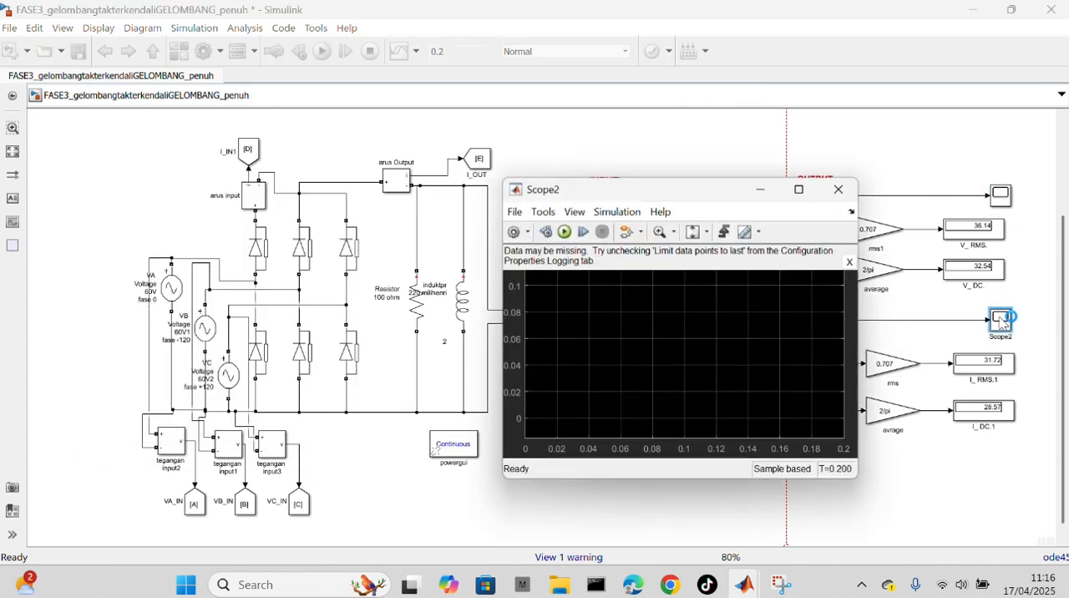
Step: Close the output current scope of the RL-load full-wave circuit
left_click(831, 191)
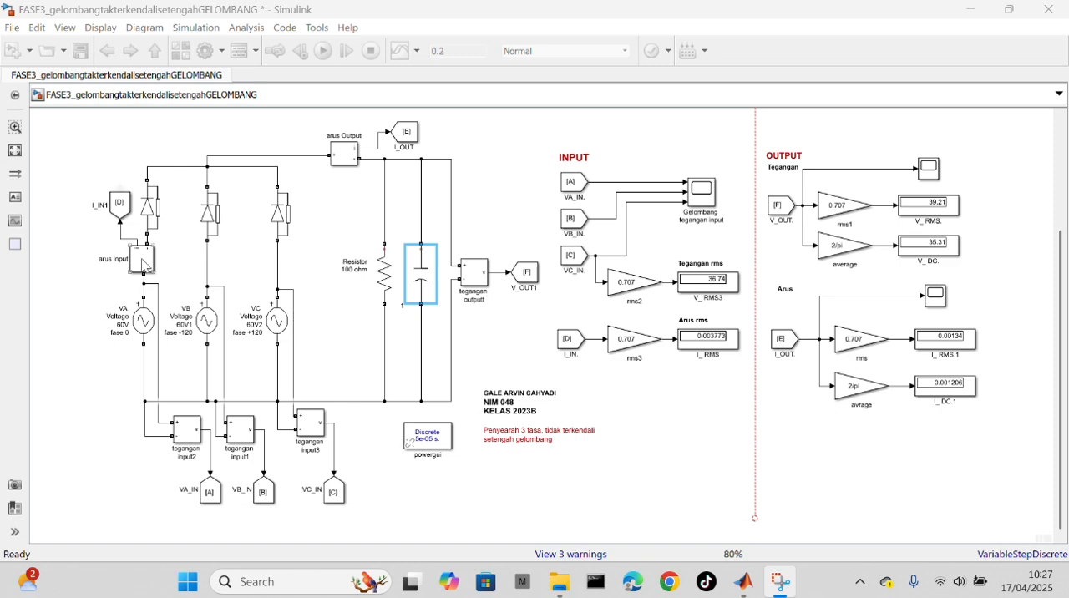
Step: Check the peak amplitude, phase and frequency of the VB, VA and VC voltage sources in the half-wave rectifier model
left_click(138, 185)
left_click(312, 240)
left_click(249, 436)
double_click(208, 321)
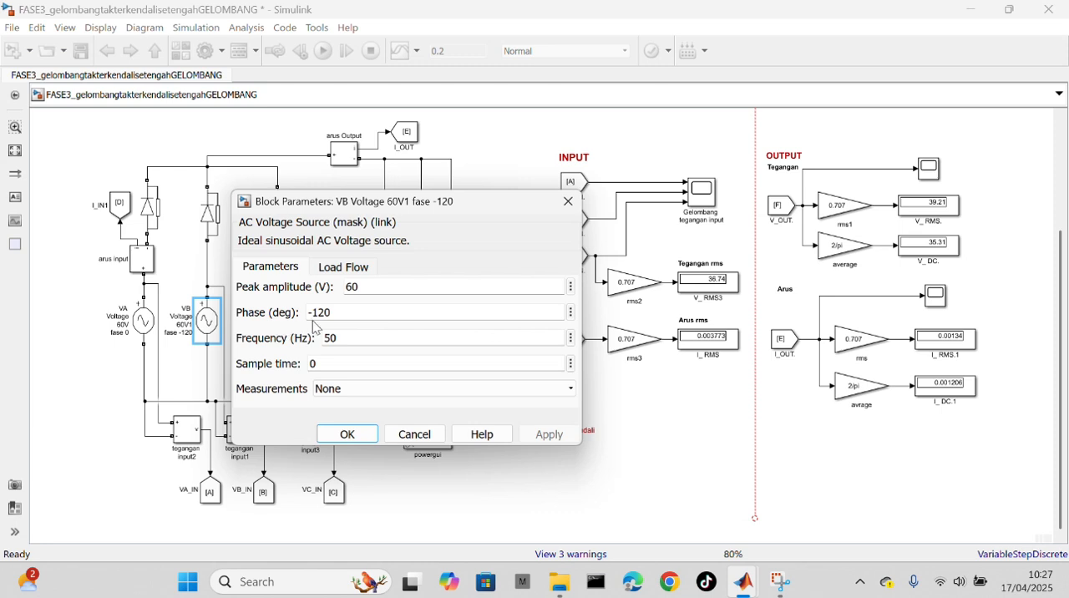
left_click(568, 201)
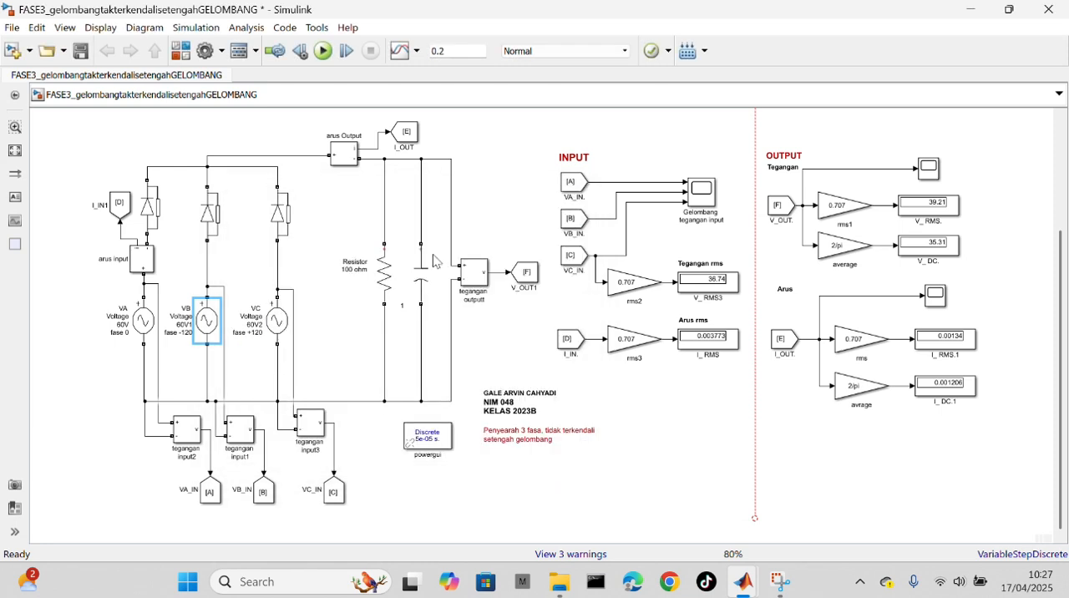
double_click(145, 323)
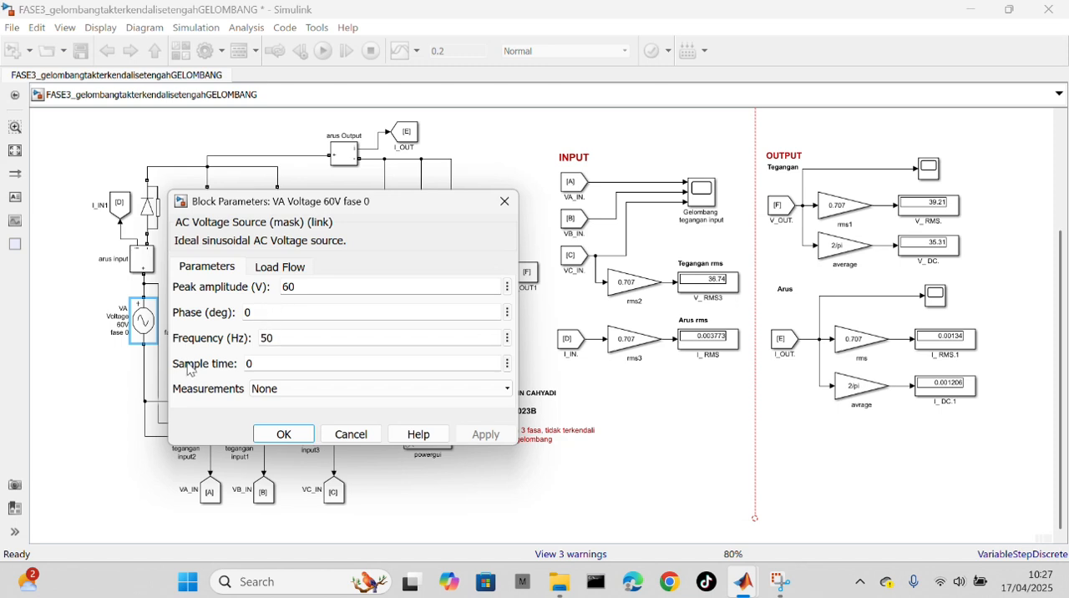
left_click(504, 201)
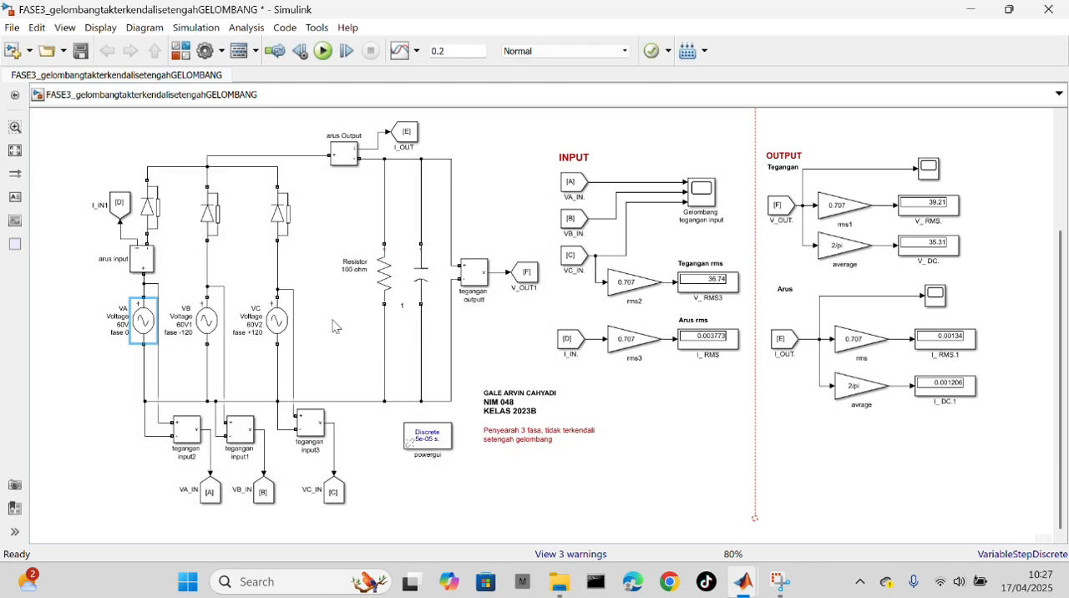
left_click(285, 335)
double_click(285, 334)
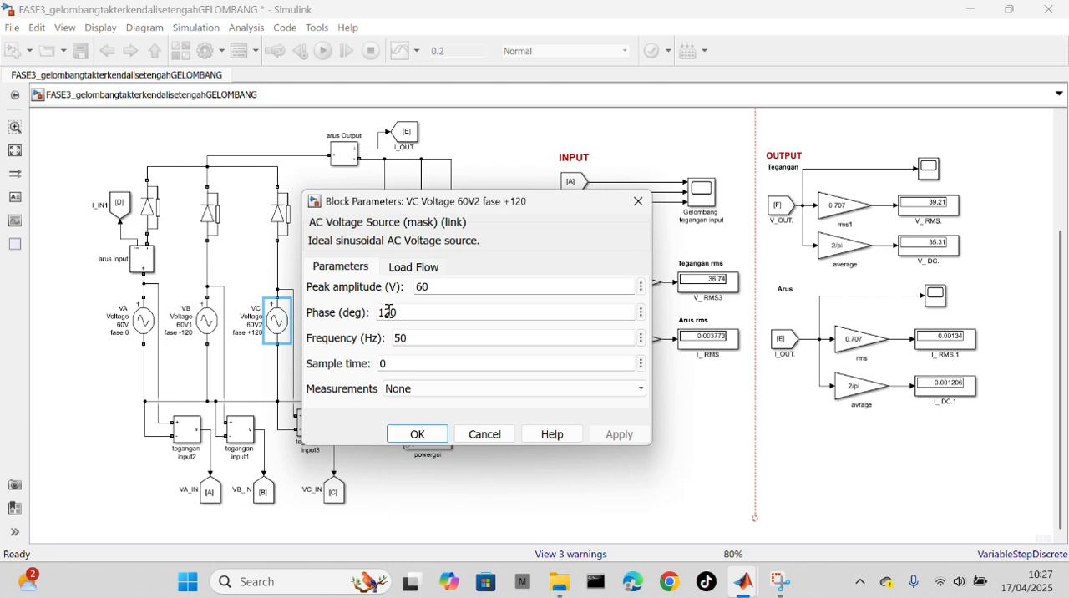
left_click(638, 202)
left_click(502, 338)
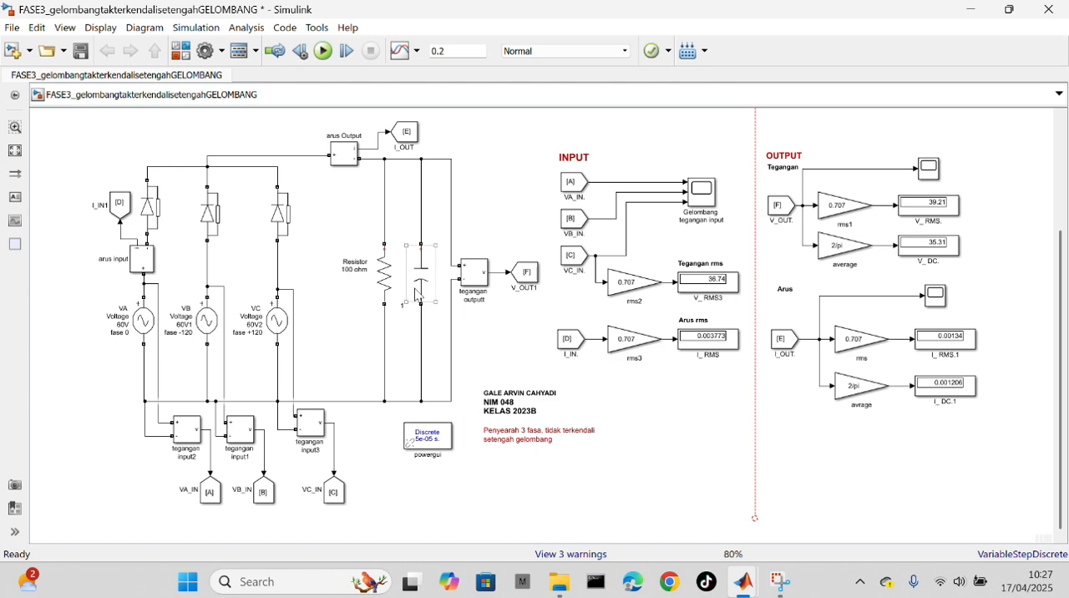
Step: Check the resistance and parallel capacitance of the half-wave rectifier's load, and run the simulation with the RC load
double_click(386, 275)
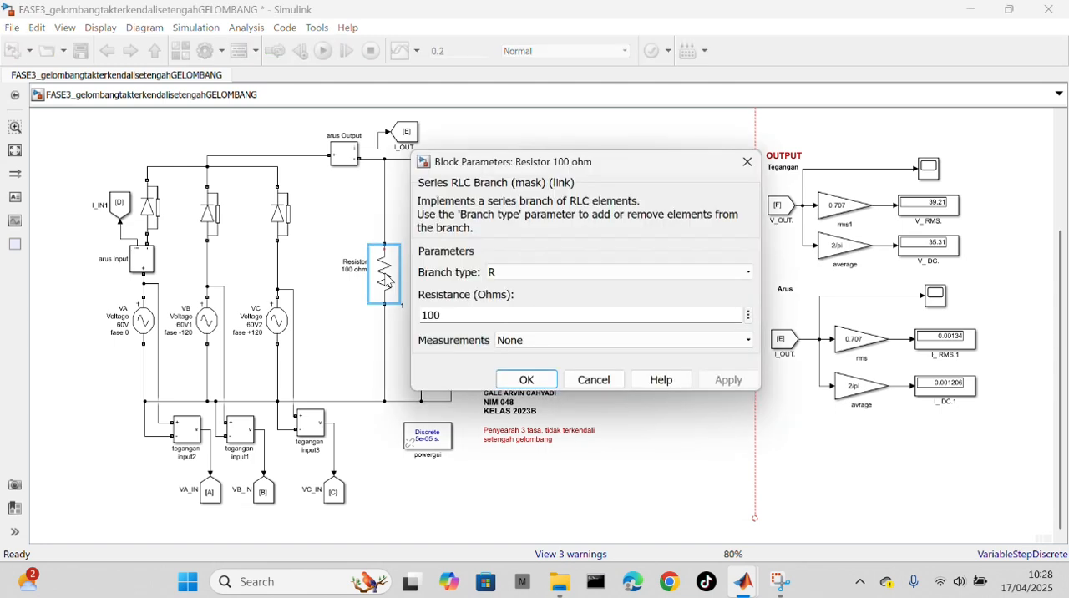
left_click(747, 161)
double_click(432, 296)
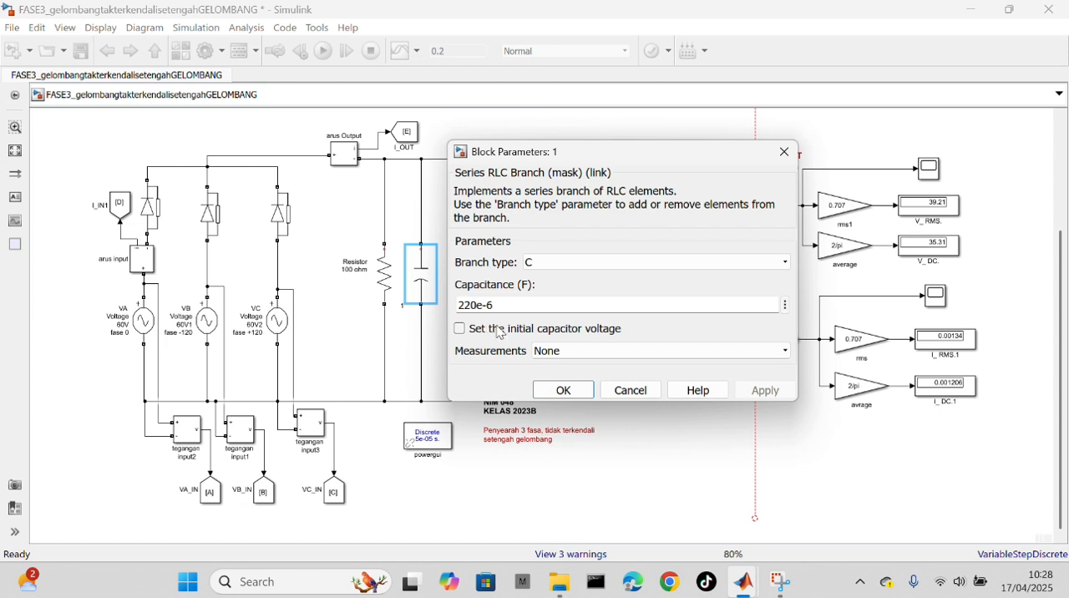
left_click(573, 391)
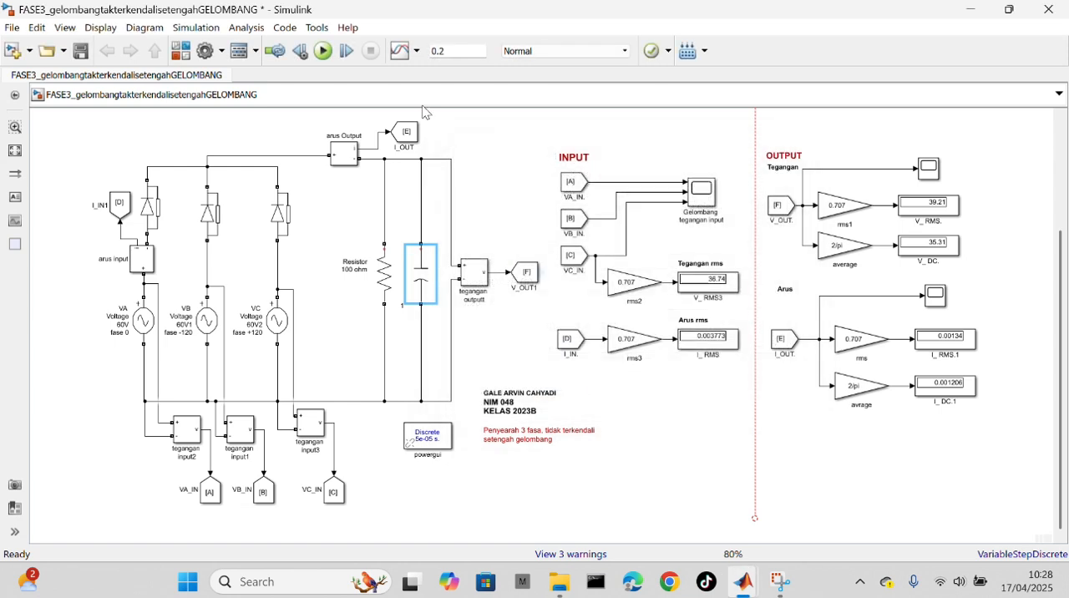
left_click(322, 52)
Step: View the three-phase input voltage waveforms of the RC-load half-wave circuit in the input scope
double_click(701, 192)
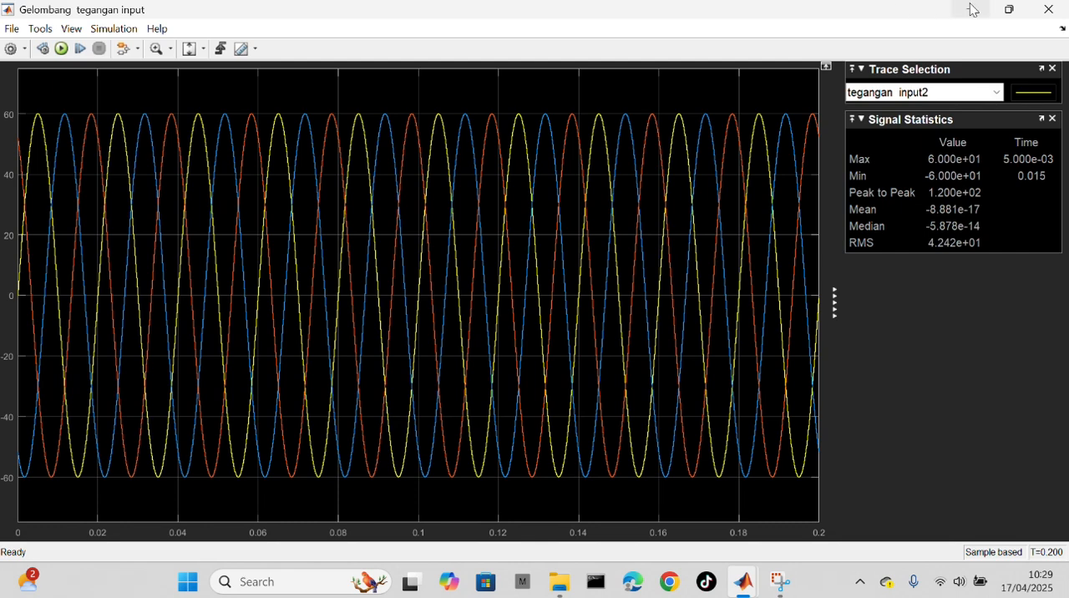
left_click(1010, 9)
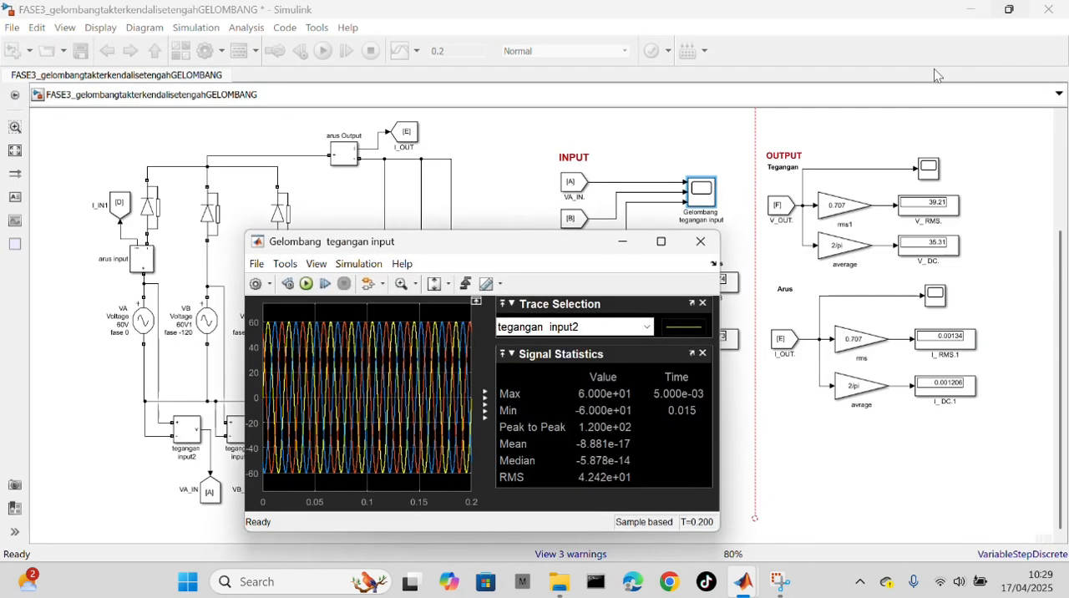
left_click(694, 248)
Step: View the output voltage and output current waveforms of the RC-load half-wave circuit in their scopes
left_click(930, 172)
double_click(930, 170)
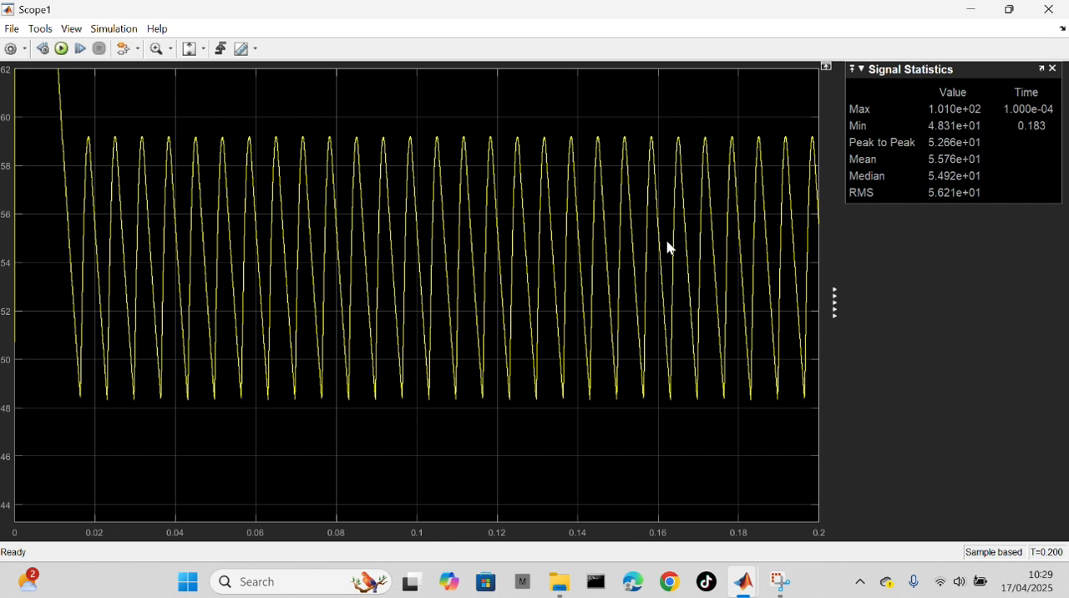
left_click(1006, 12)
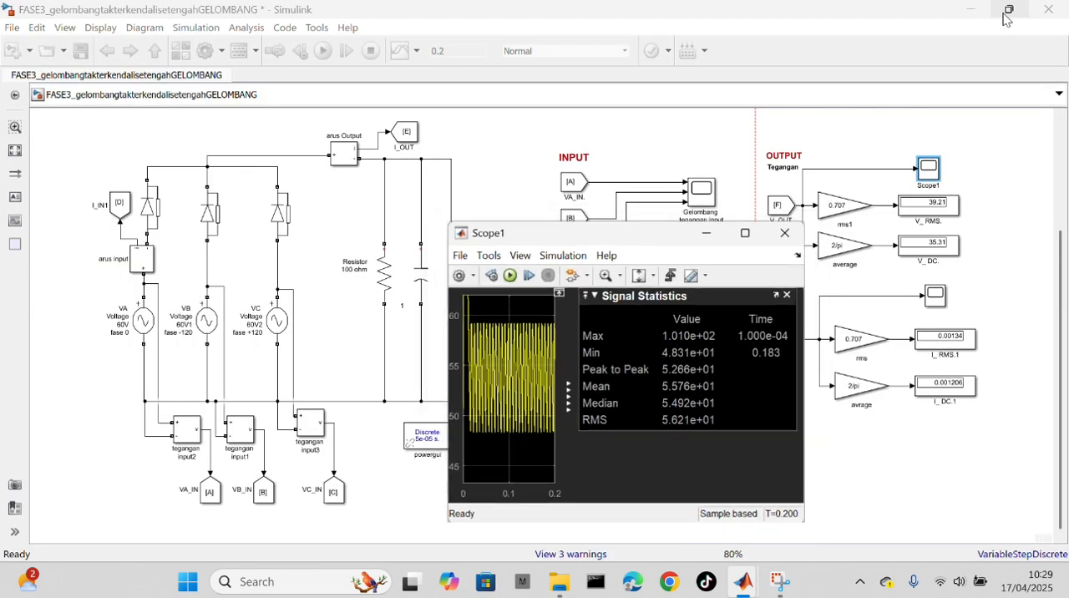
left_click(788, 229)
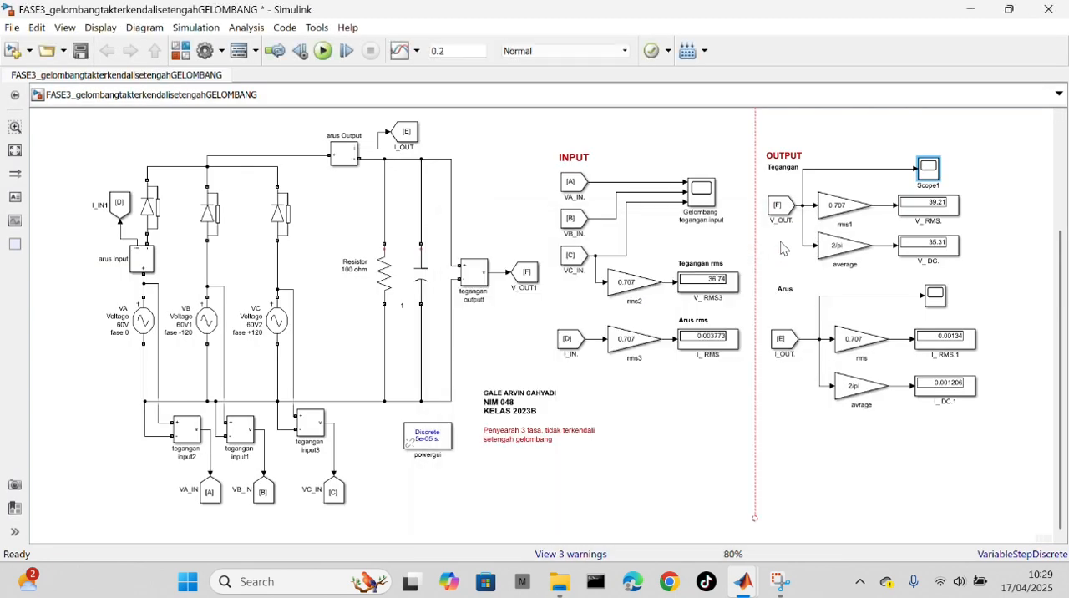
left_click(937, 297)
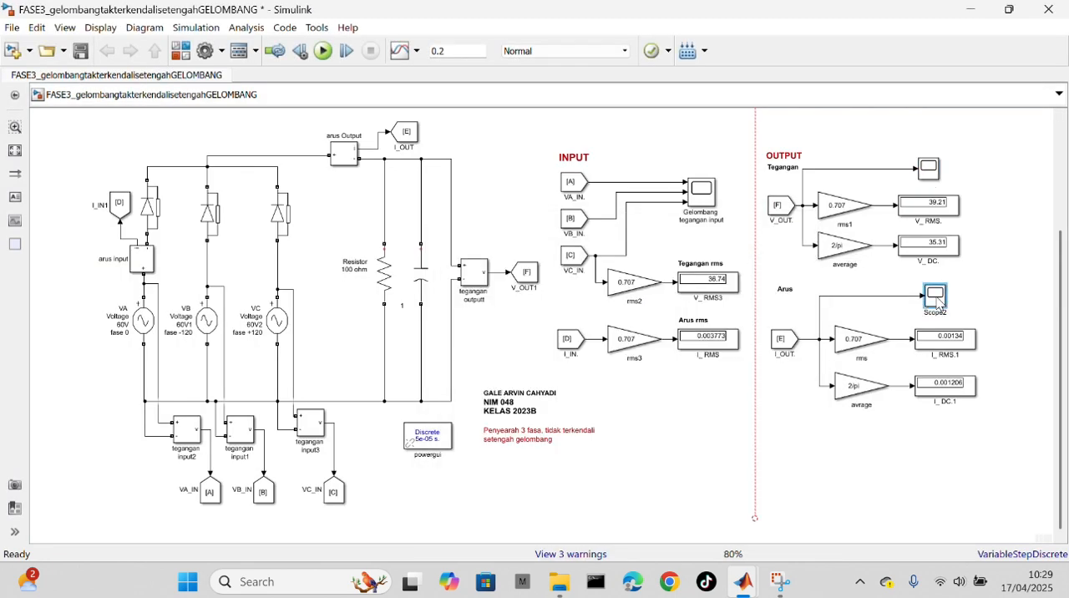
double_click(936, 298)
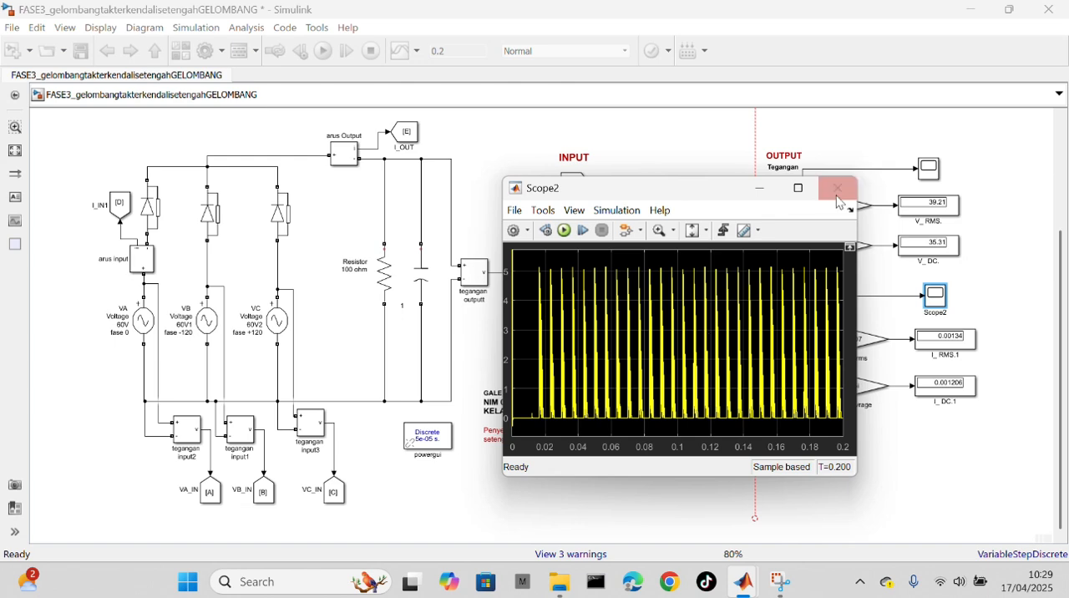
left_click(799, 189)
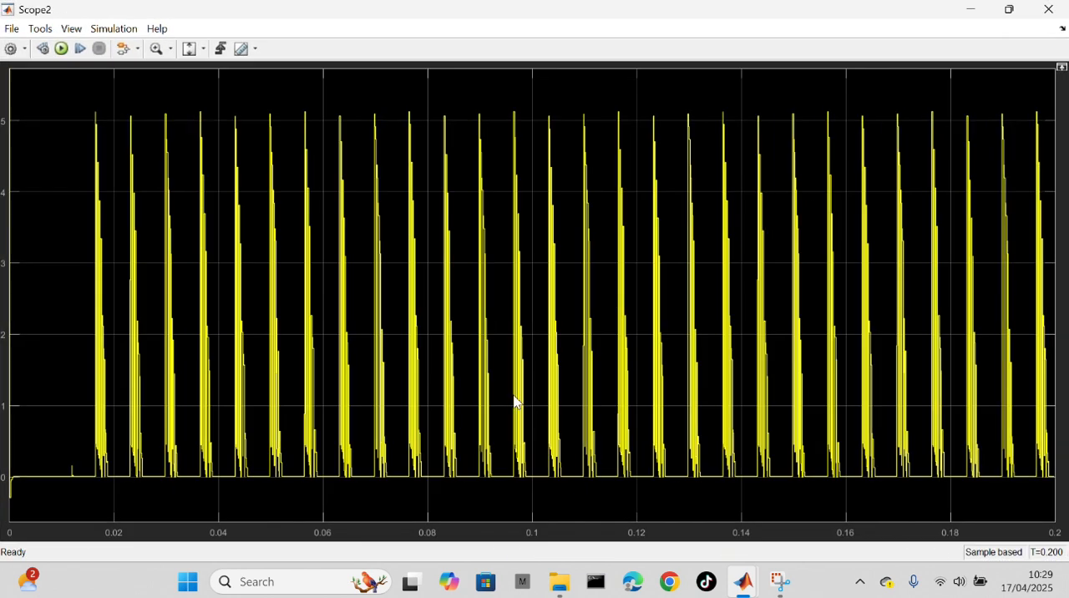
left_click(1049, 10)
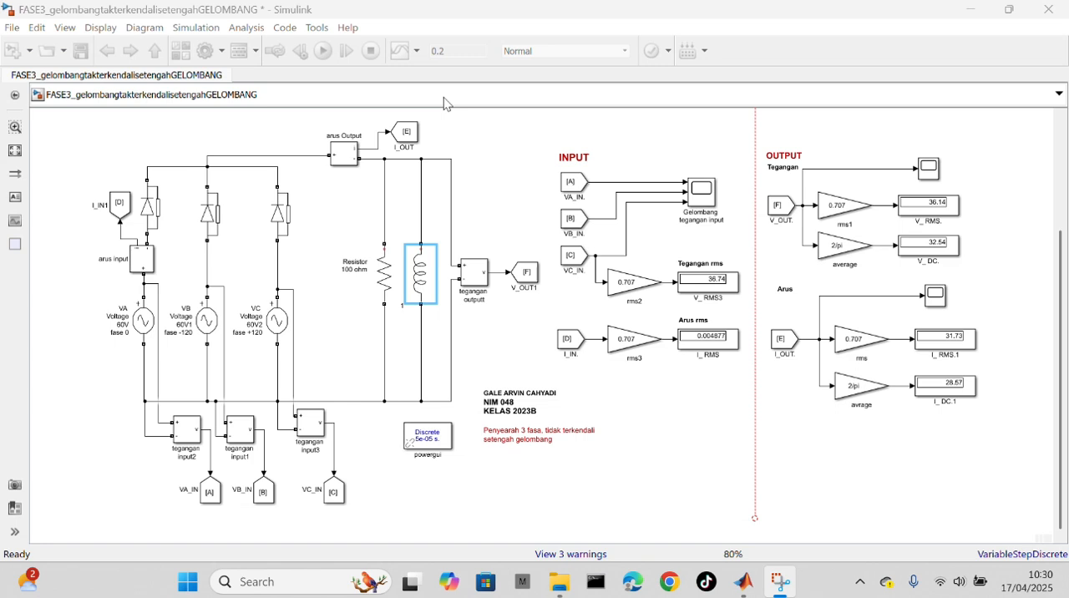
Step: Check the inductance of the inductor parallel to the half-wave circuit's resistor, and run the simulation with the RL load
left_click(497, 136)
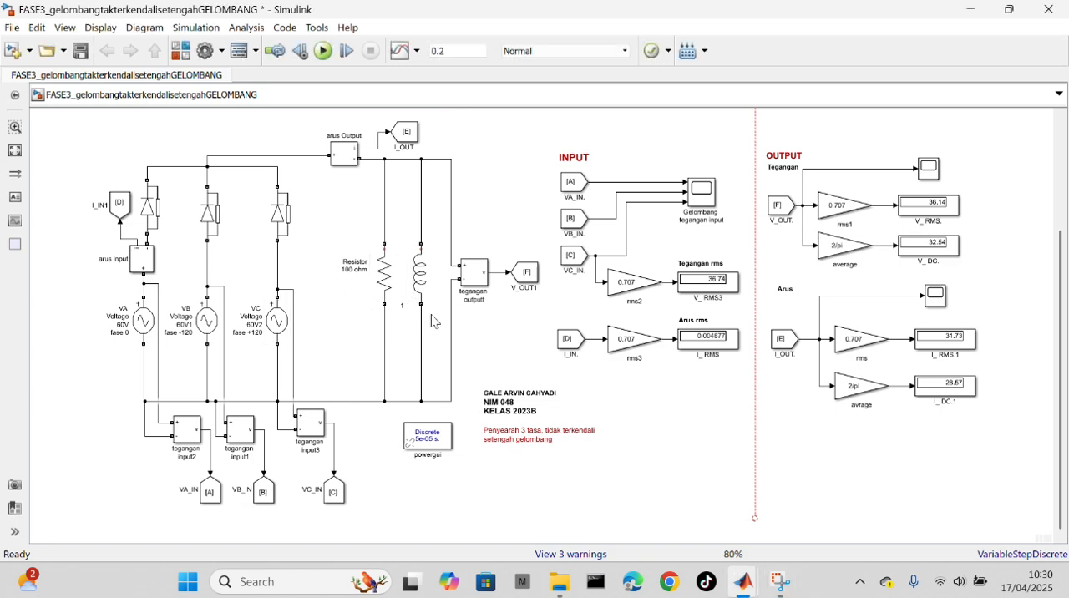
left_click(405, 301)
left_click(384, 288)
double_click(422, 281)
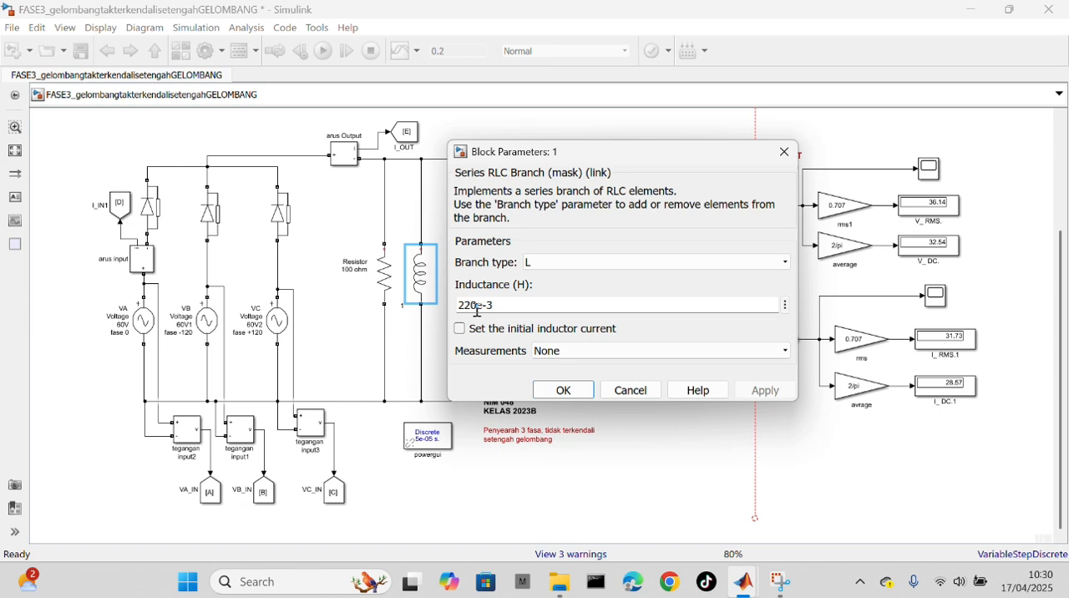
left_click(564, 390)
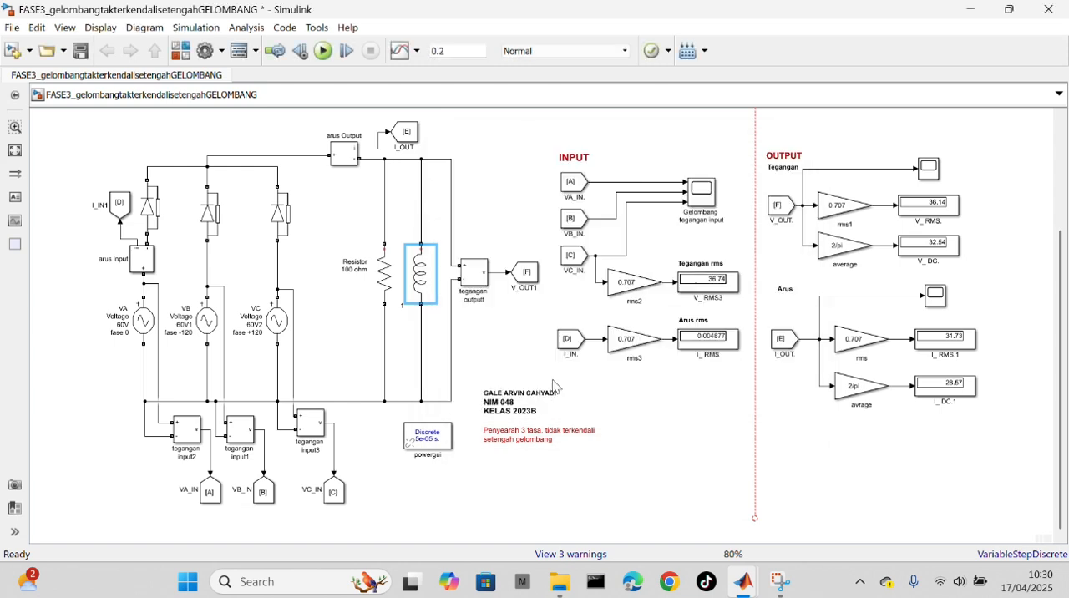
left_click(323, 51)
Step: View the three-phase input voltage waveforms of the RL-load half-wave circuit in the input scope
left_click(704, 199)
double_click(704, 199)
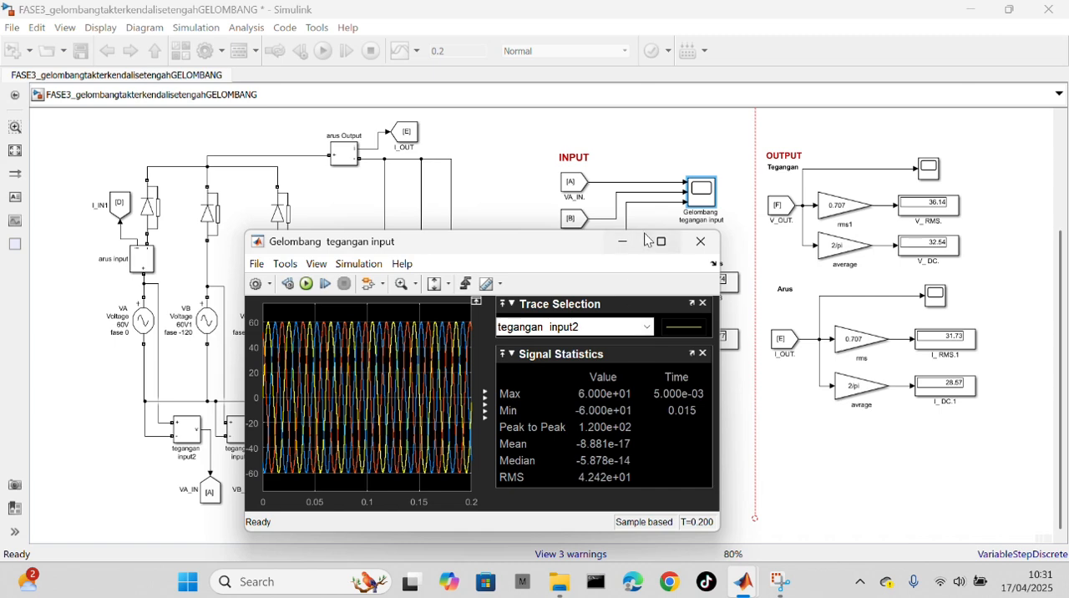
left_click(701, 241)
Step: View the output voltage and output current waveforms of the RL-load half-wave circuit in their scopes
double_click(932, 172)
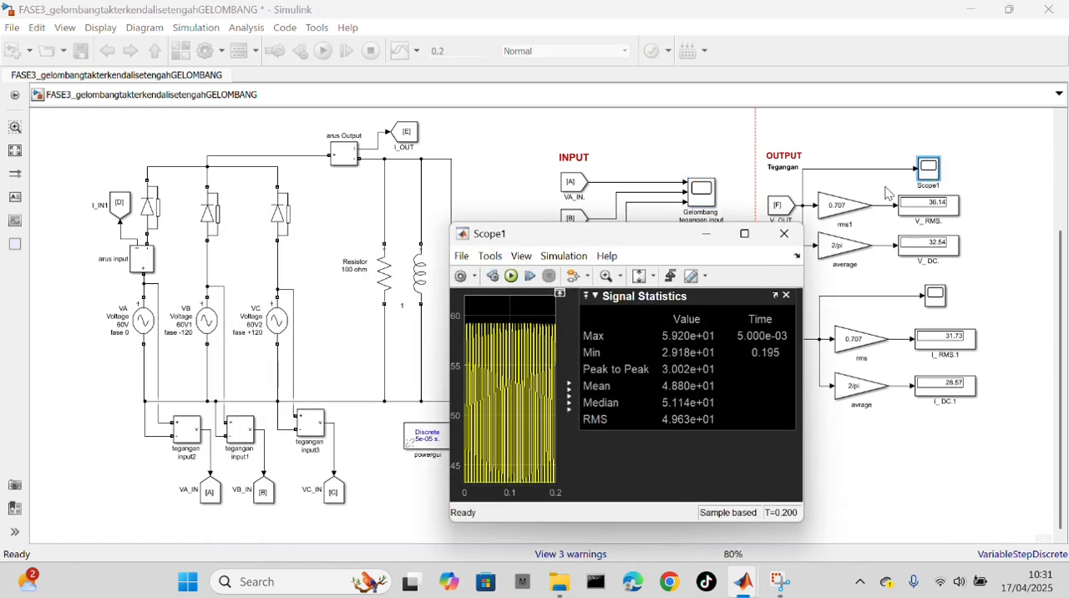
left_click(744, 234)
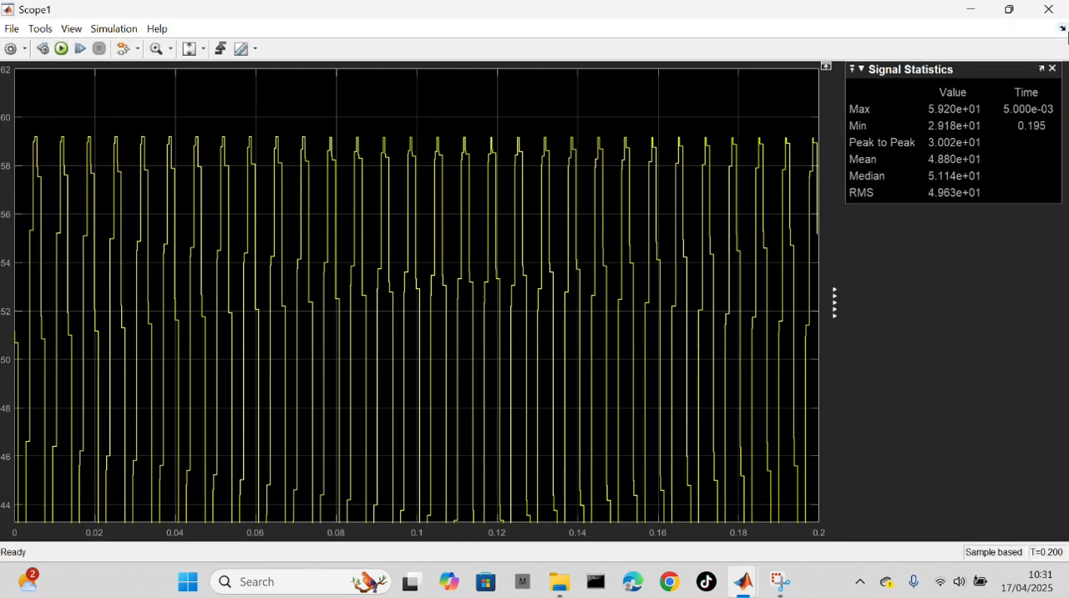
left_click(1048, 9)
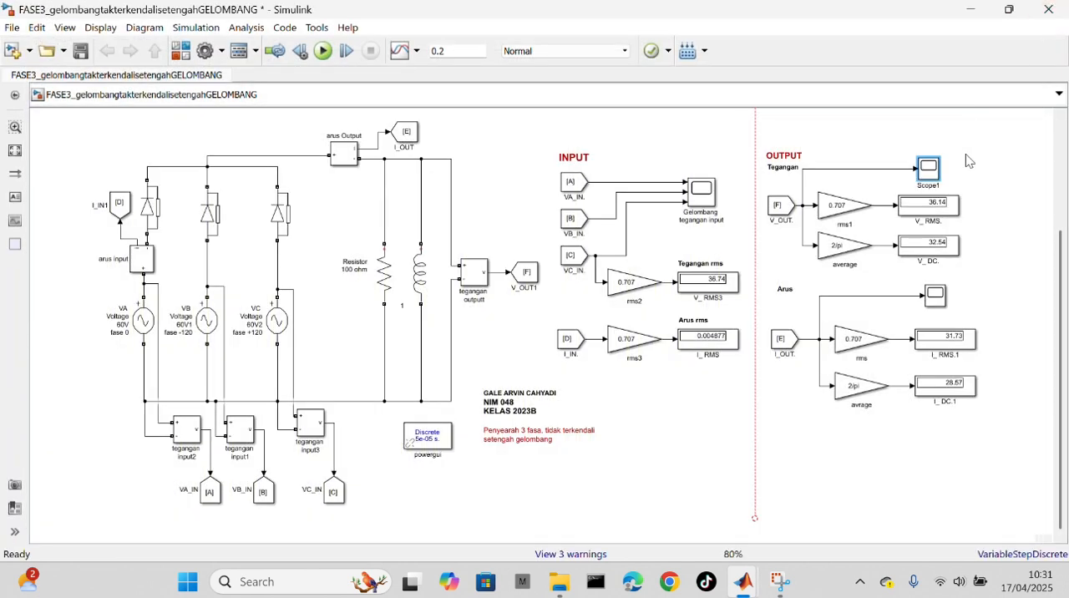
double_click(935, 294)
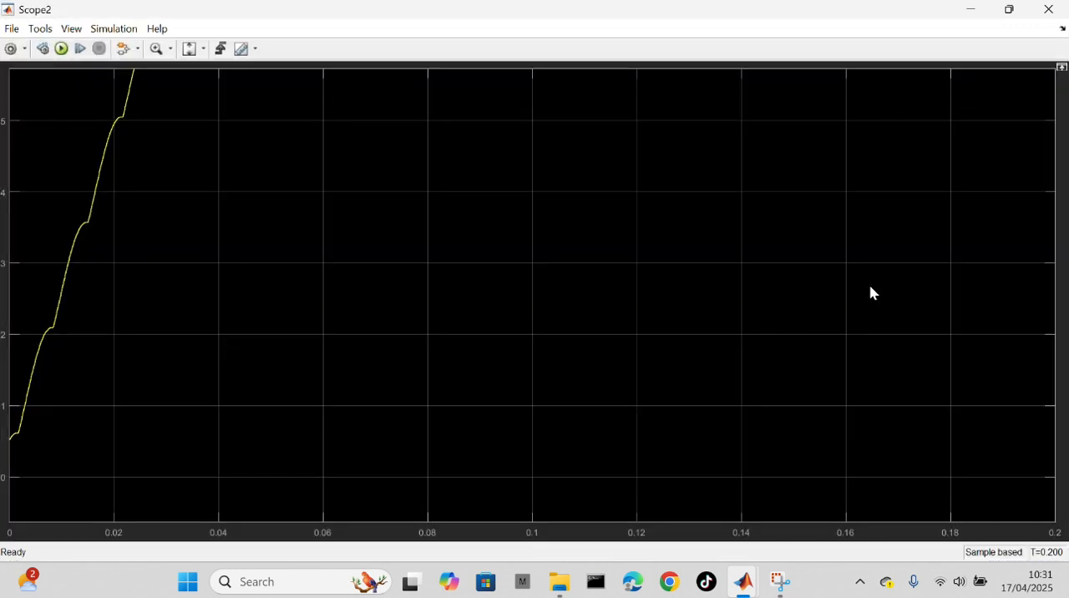
left_click(1048, 9)
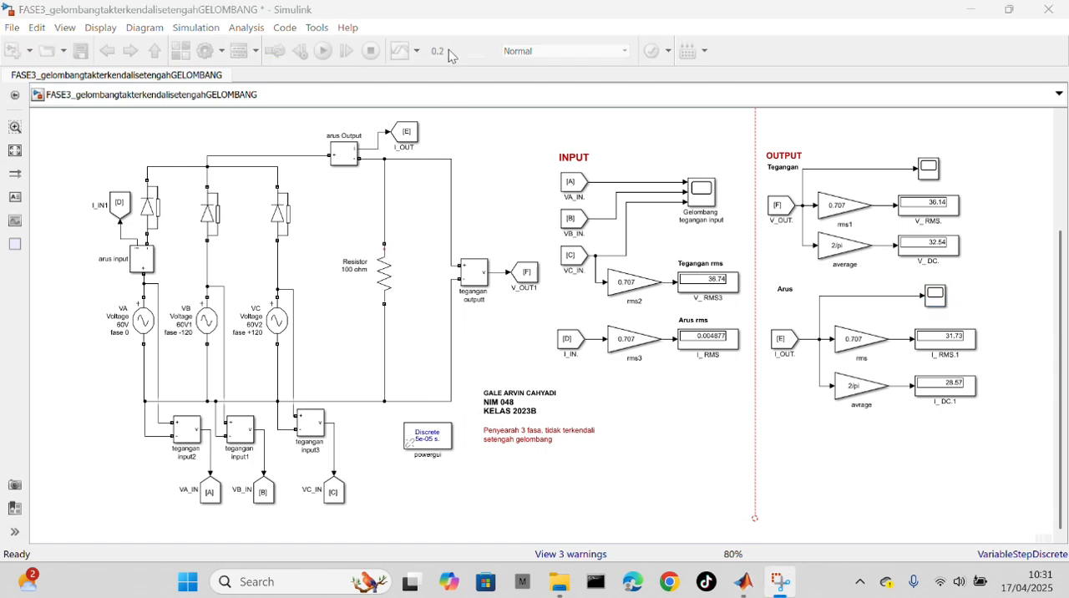
Step: Check the load resistor's resistance in the half-wave circuit, and run the simulation with the purely resistive load
double_click(386, 293)
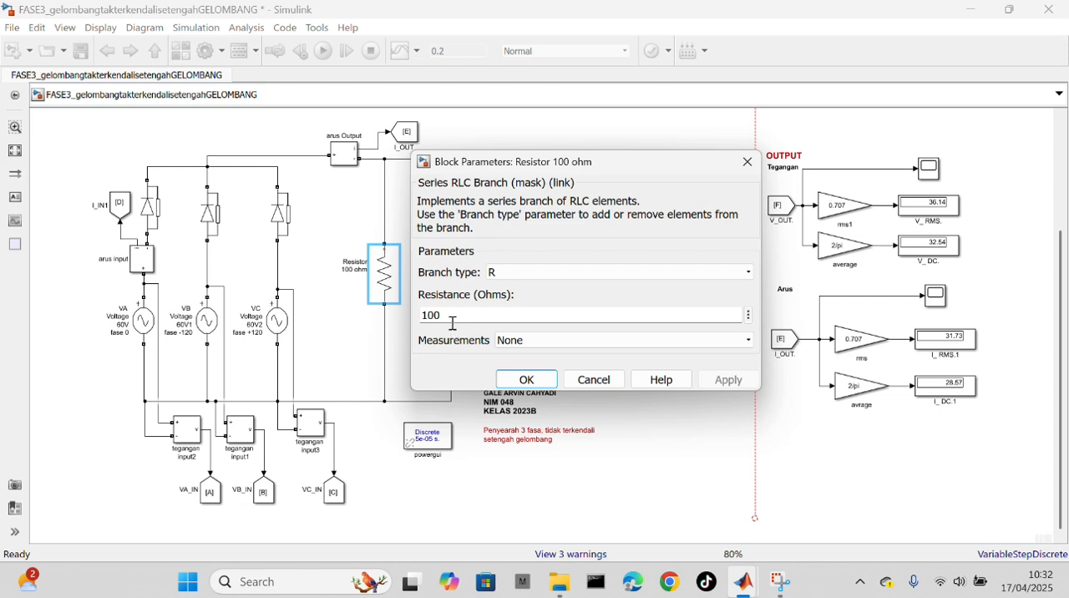
left_click(747, 162)
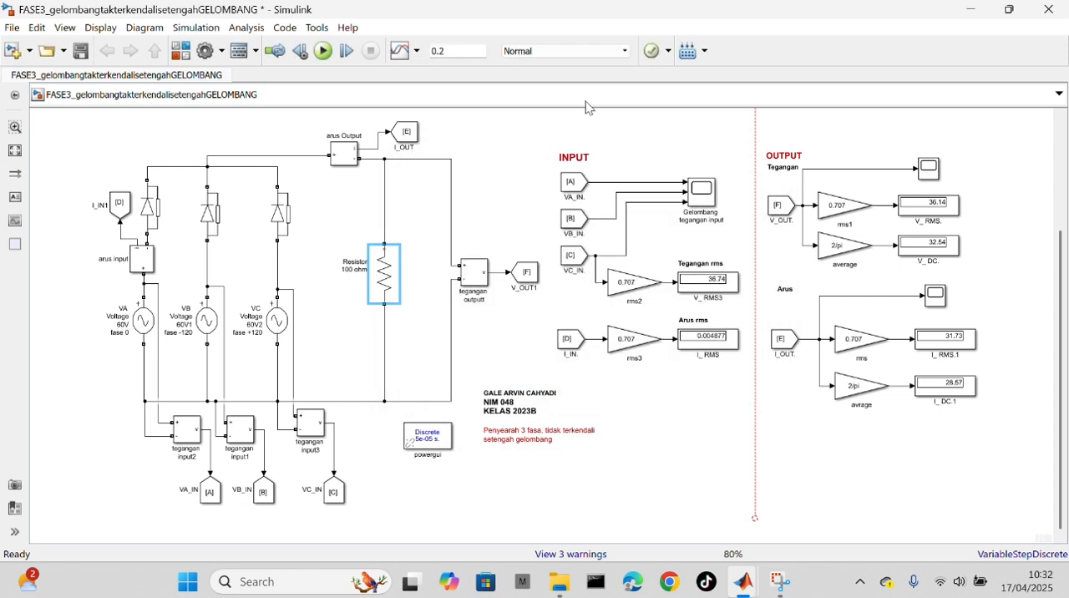
left_click(323, 51)
Step: View the three-phase input voltage and the output voltage waveforms of the R-load half-wave circuit in their scopes
double_click(711, 197)
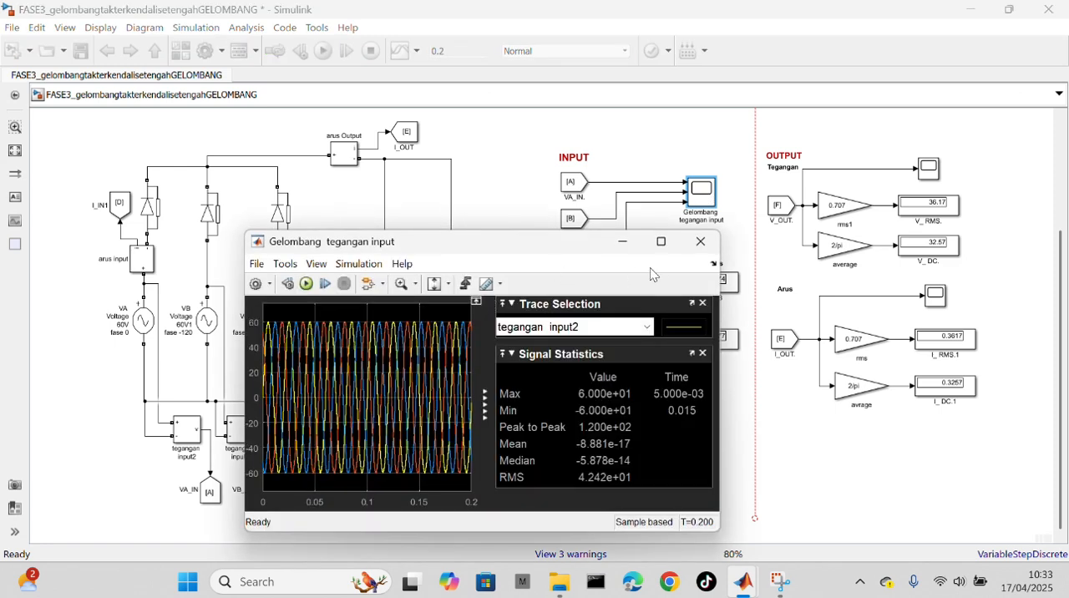
left_click(711, 242)
left_click(924, 174)
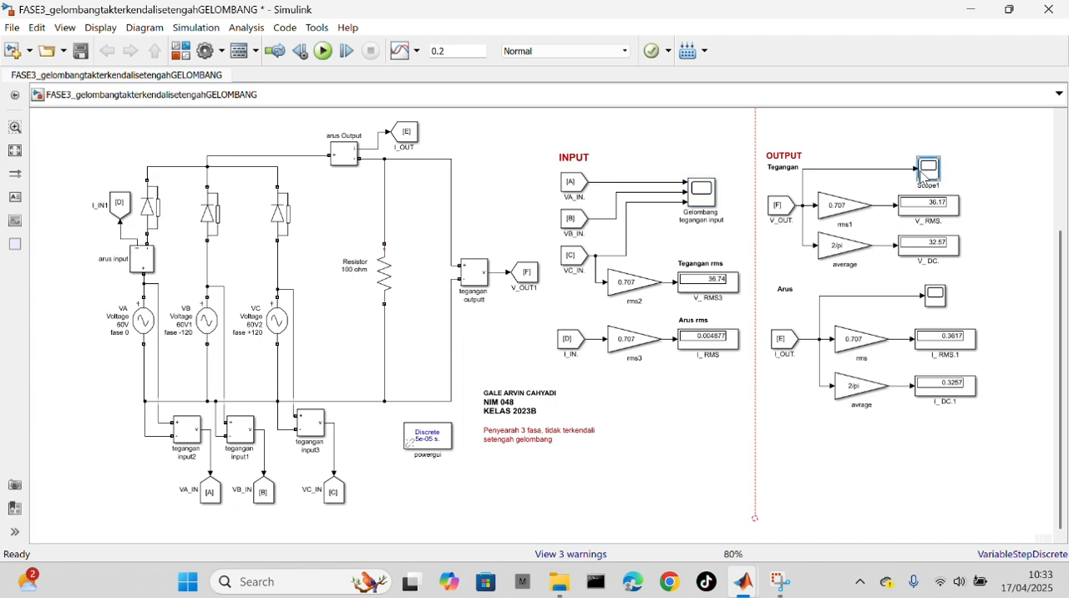
double_click(925, 174)
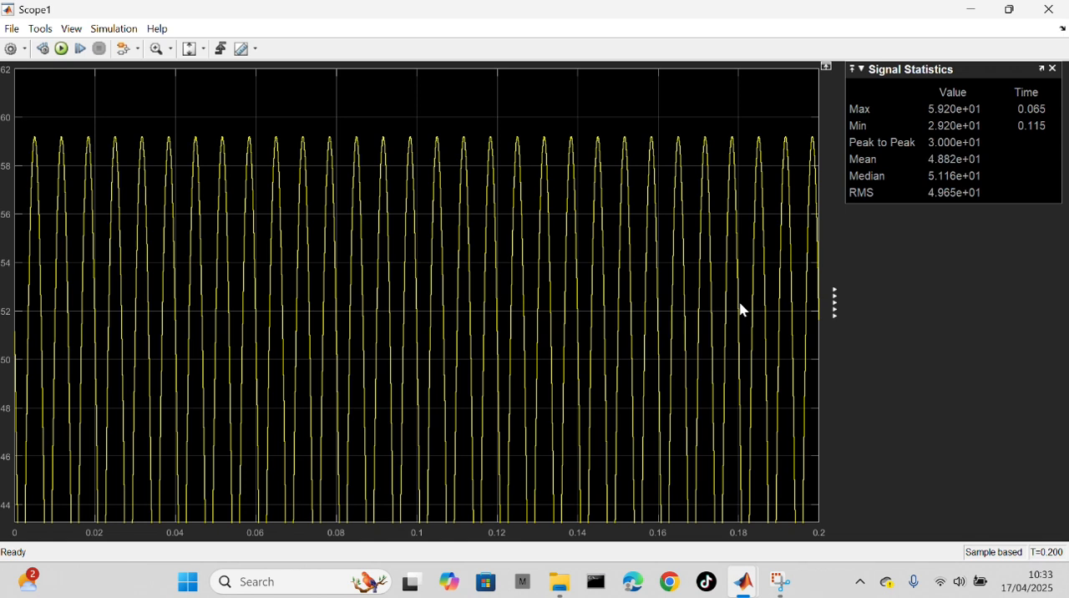
left_click(1049, 9)
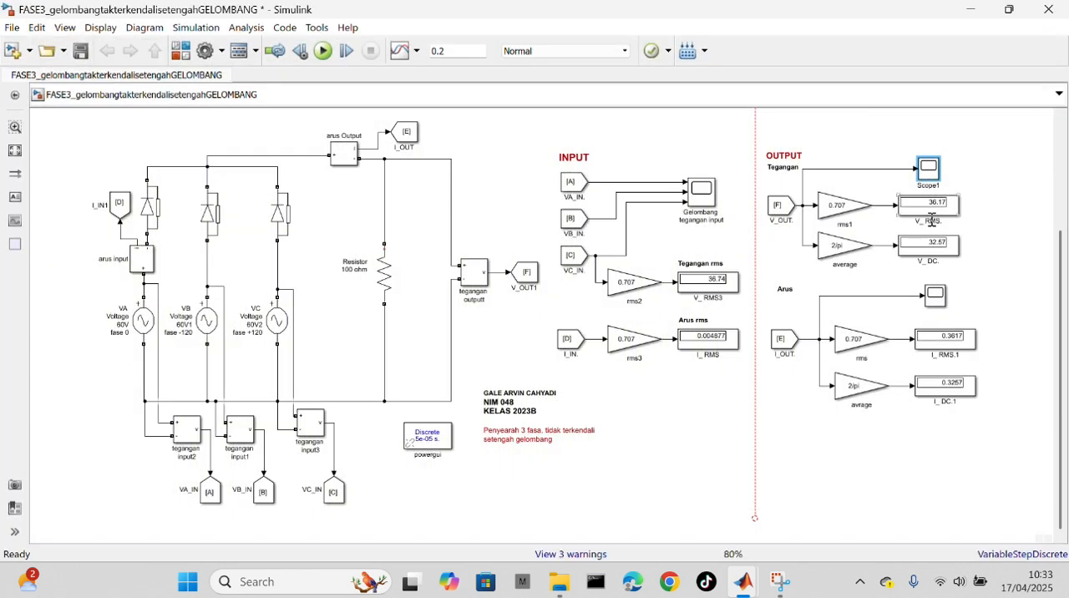
Step: View the output current waveform of the R-load half-wave circuit in its scope
double_click(936, 302)
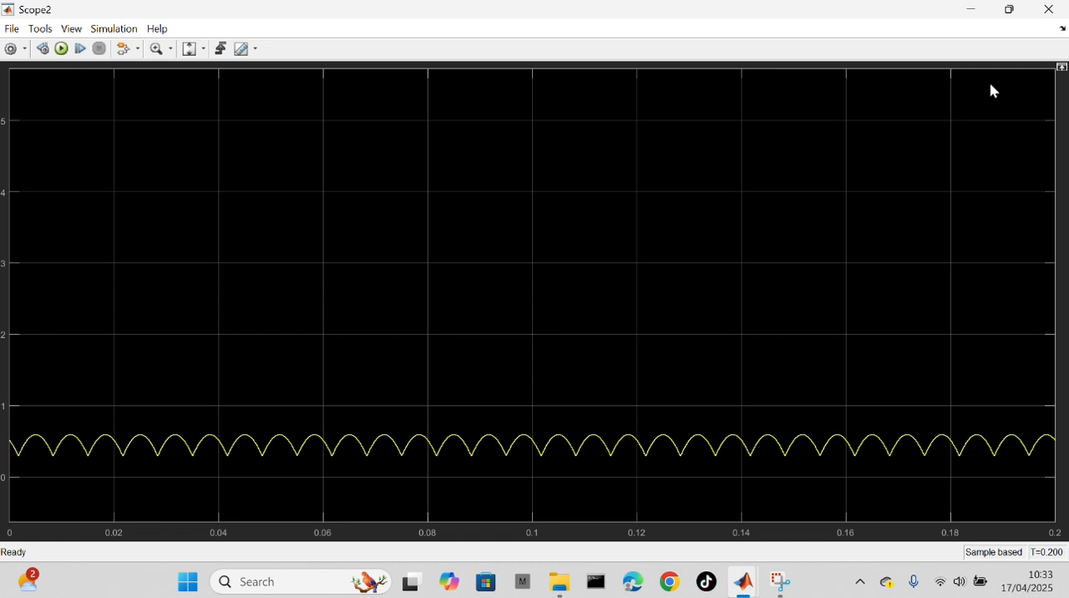
left_click(1048, 10)
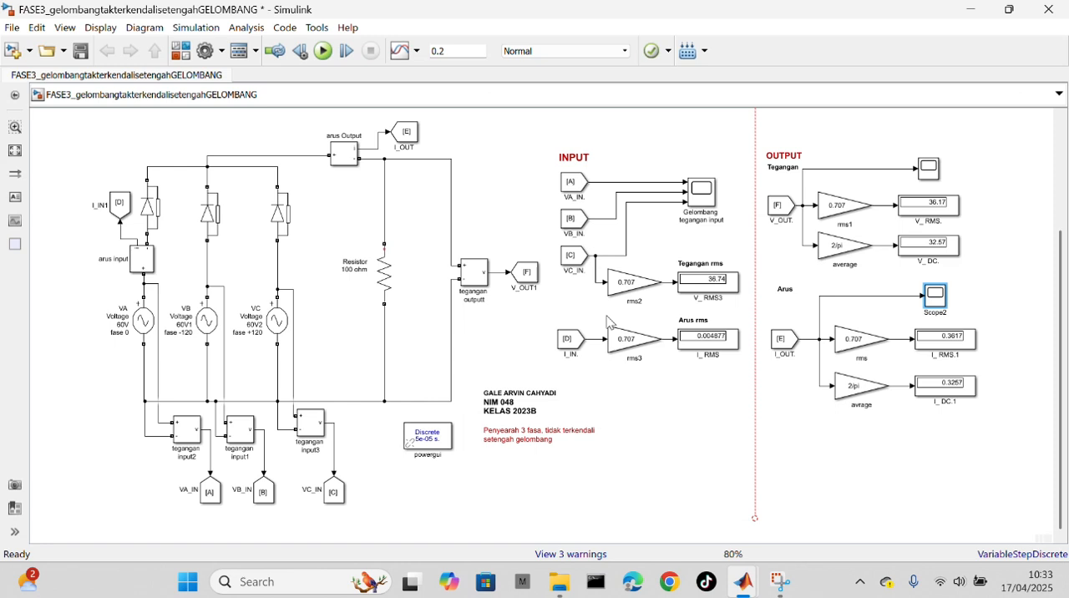
left_click(449, 33)
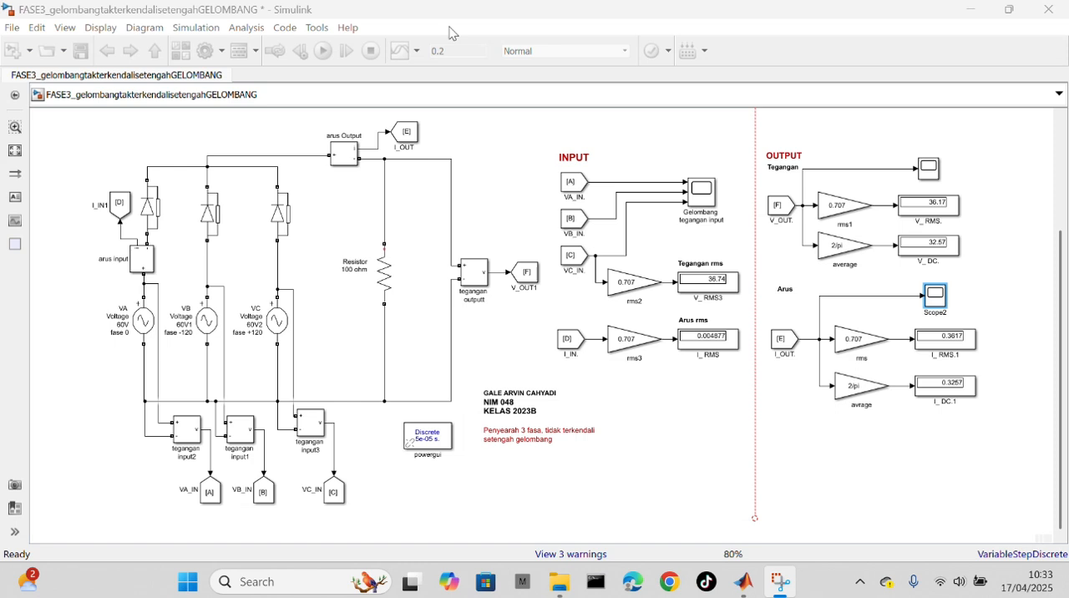